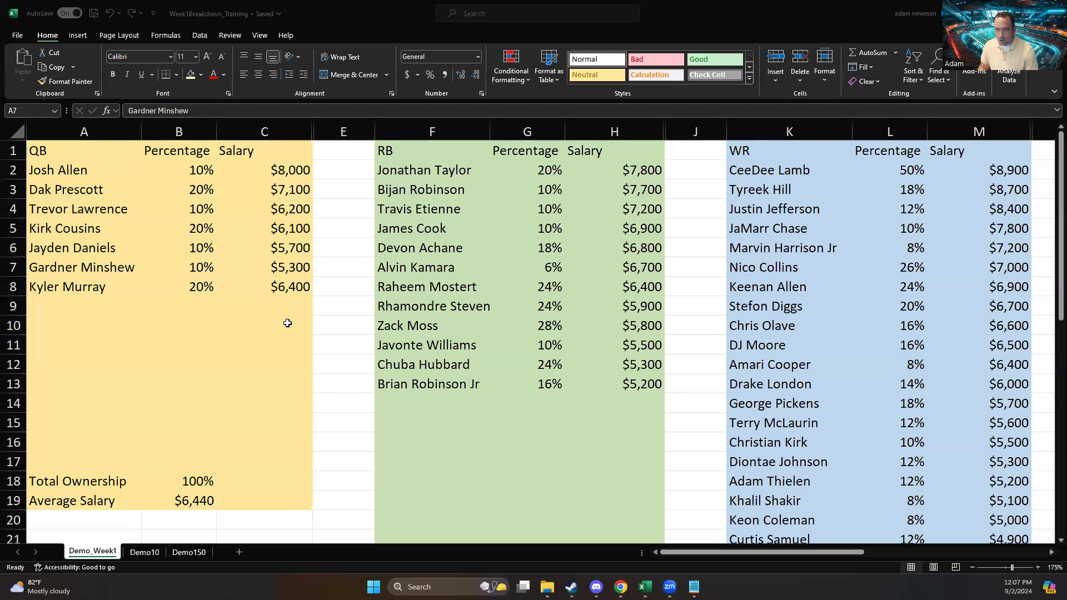
left_click(200, 177)
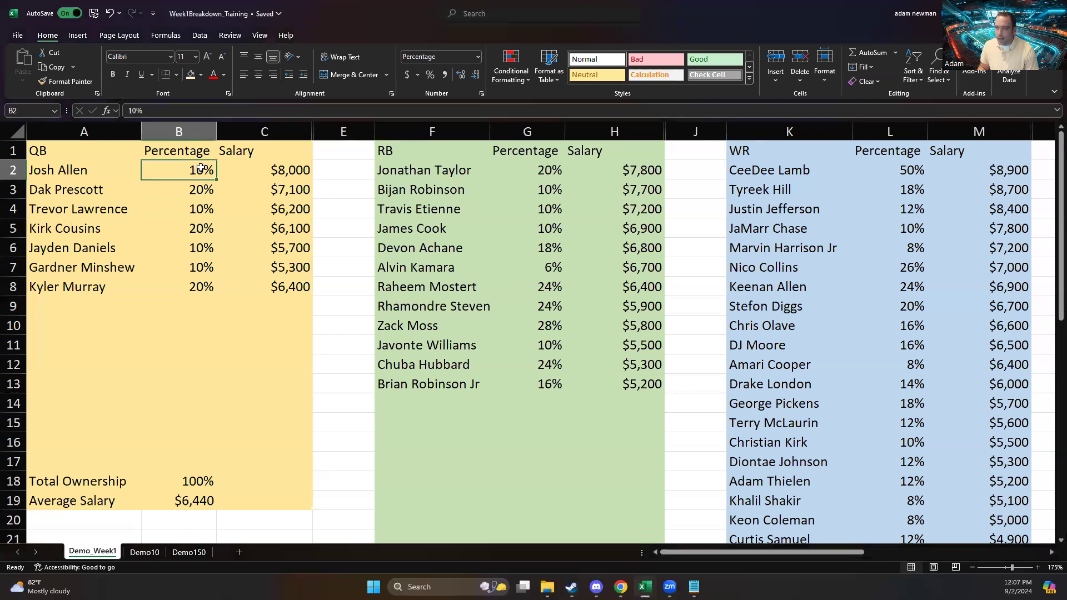
left_click(194, 206)
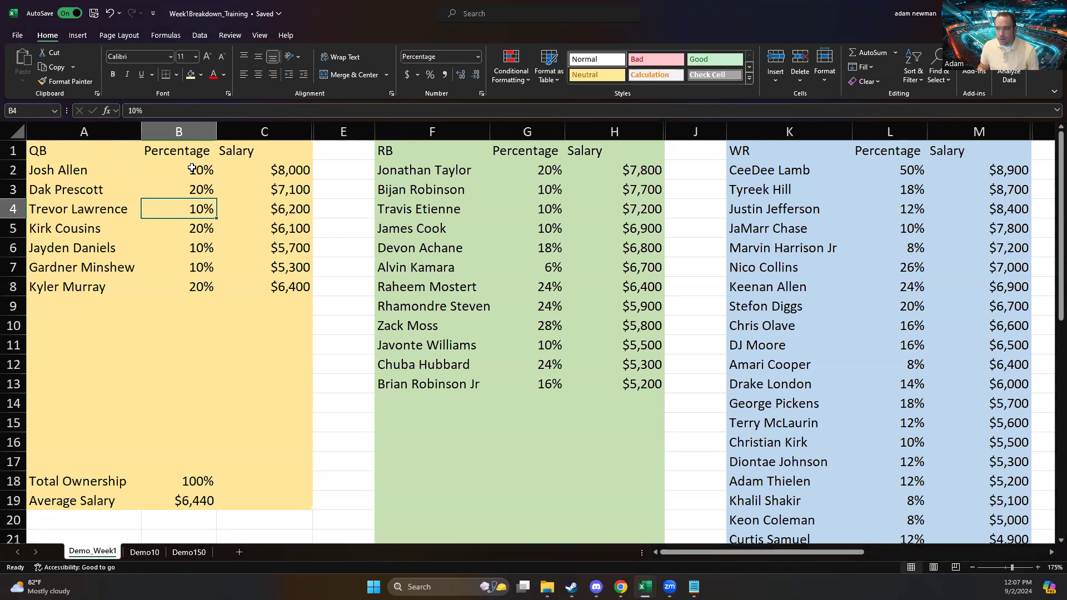
left_click_drag(186, 174, 202, 279)
left_click(198, 261)
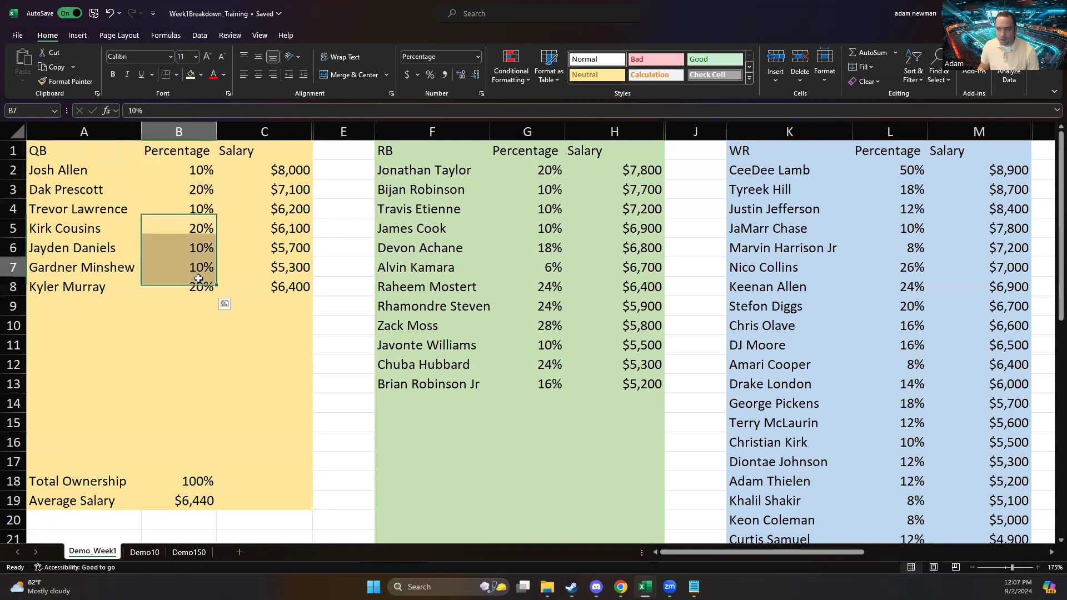
Clear Kyler Murray's name, percentage and salary from row 8 of the QB table.
left_click(125, 283)
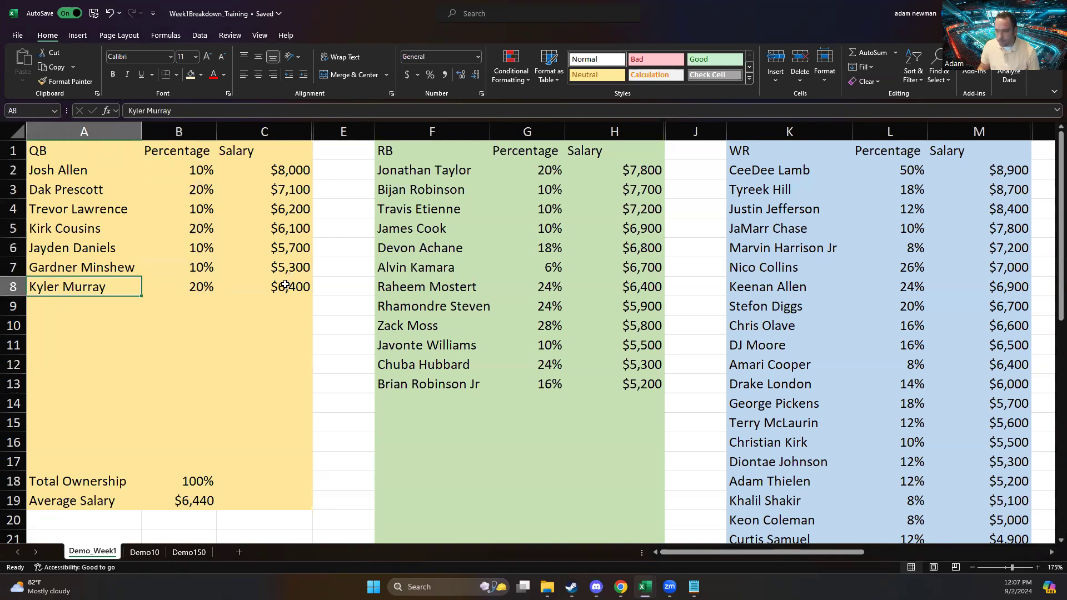
left_click(274, 287, "shift")
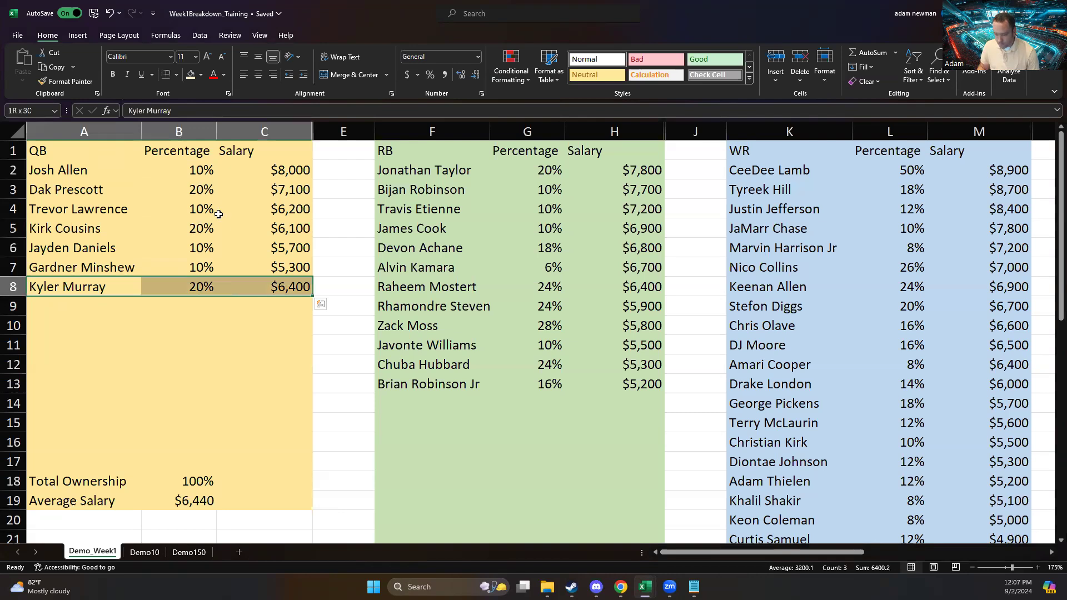
key("Delete")
Set the QB percentages for Josh Allen and Trevor Lawrence to 20 each.
left_click(198, 169)
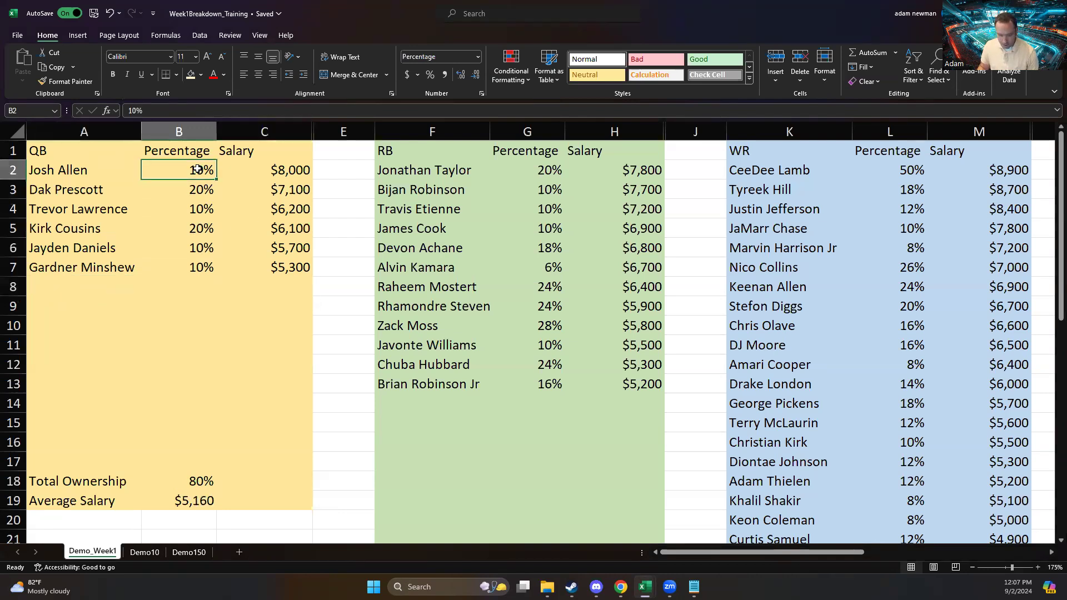
left_click_drag(299, 171, 288, 267)
left_click(199, 169)
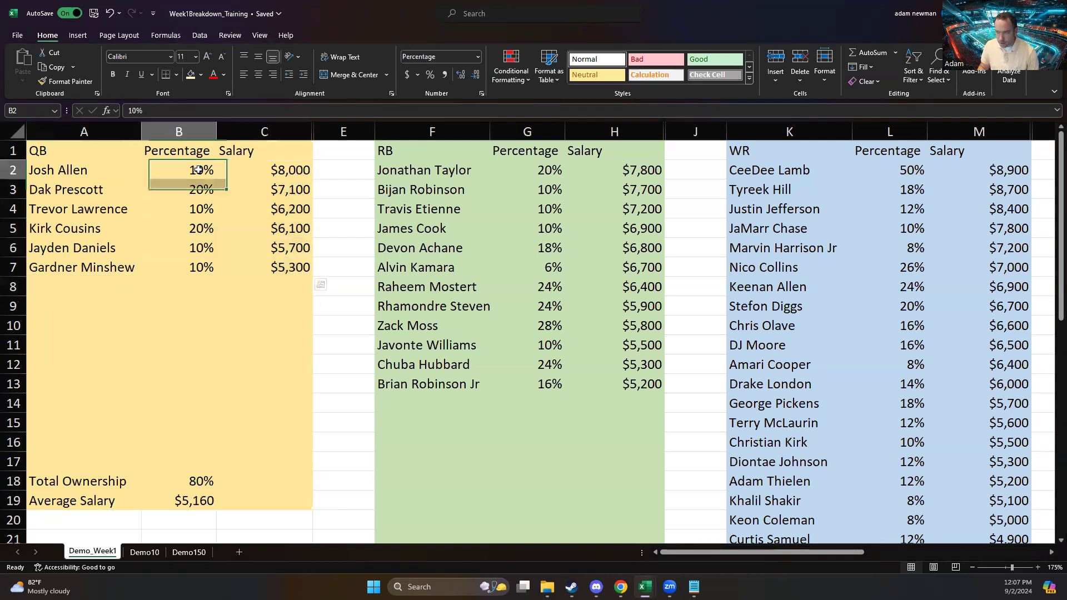
type("20")
key("Return")
key("Return")
type("20")
key("Return")
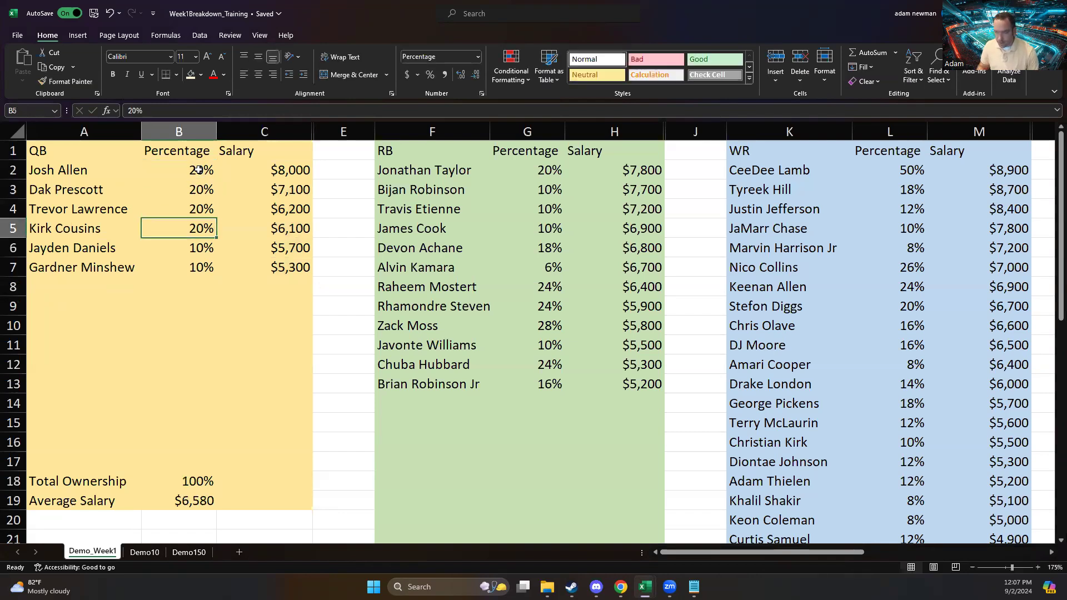
left_click_drag(294, 161, 288, 265)
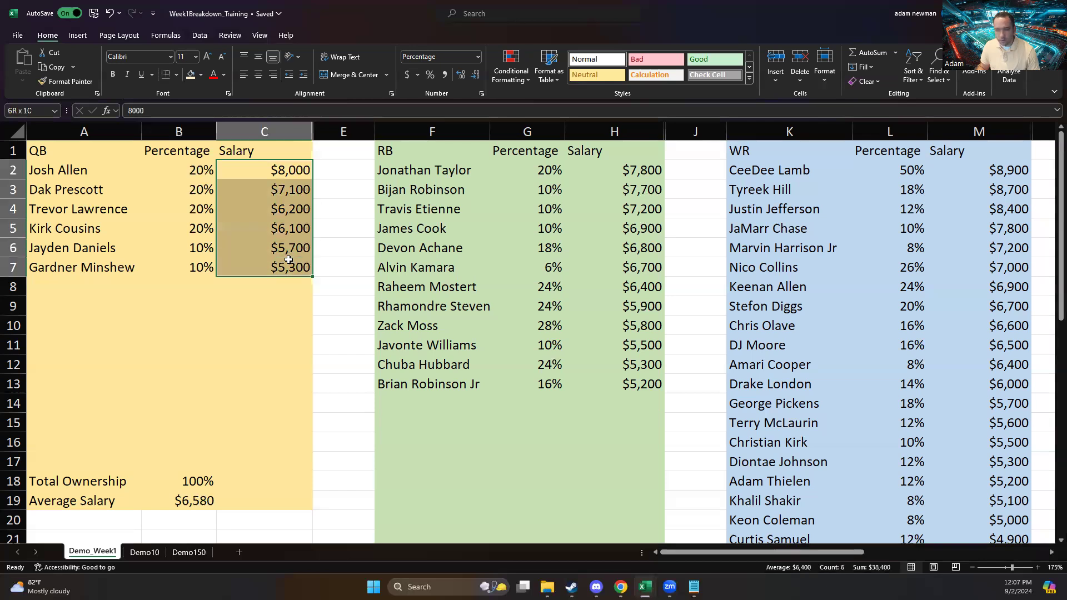
left_click(144, 173)
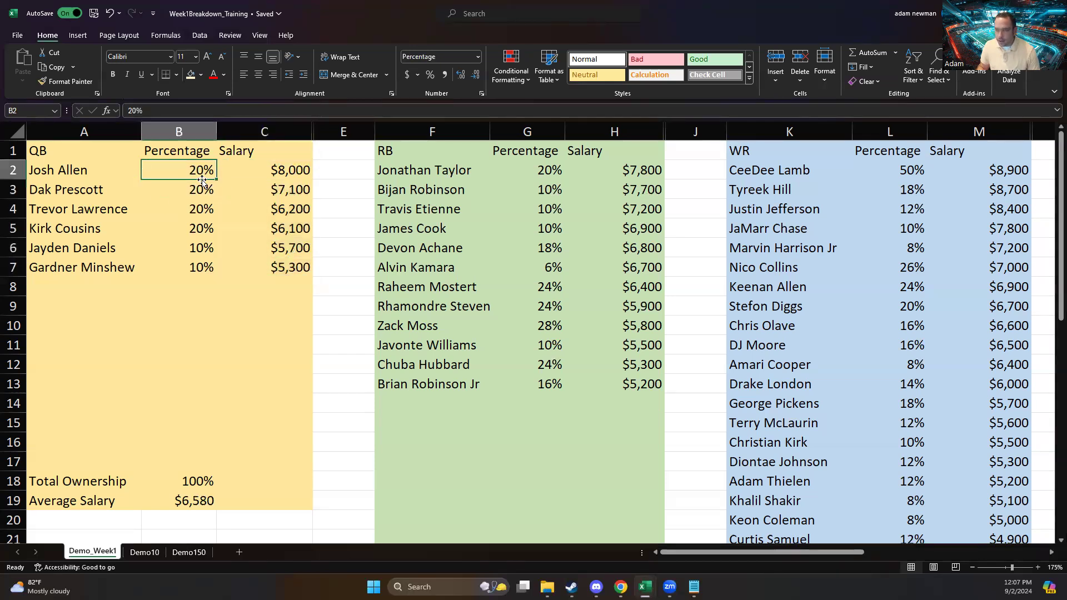
left_click(293, 170)
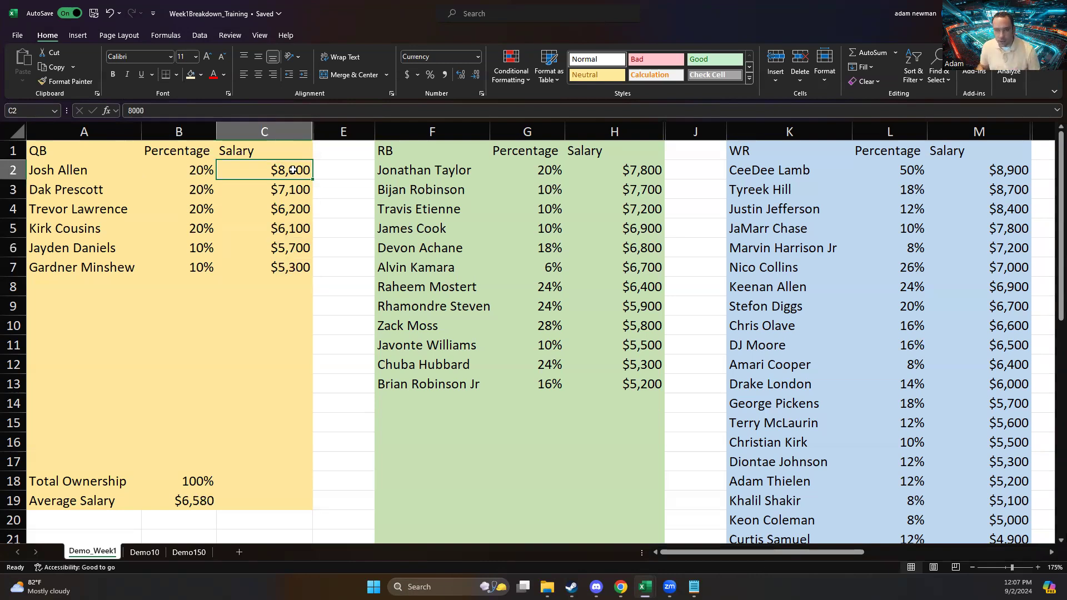
left_click(198, 173)
left_click(296, 168)
left_click(199, 174)
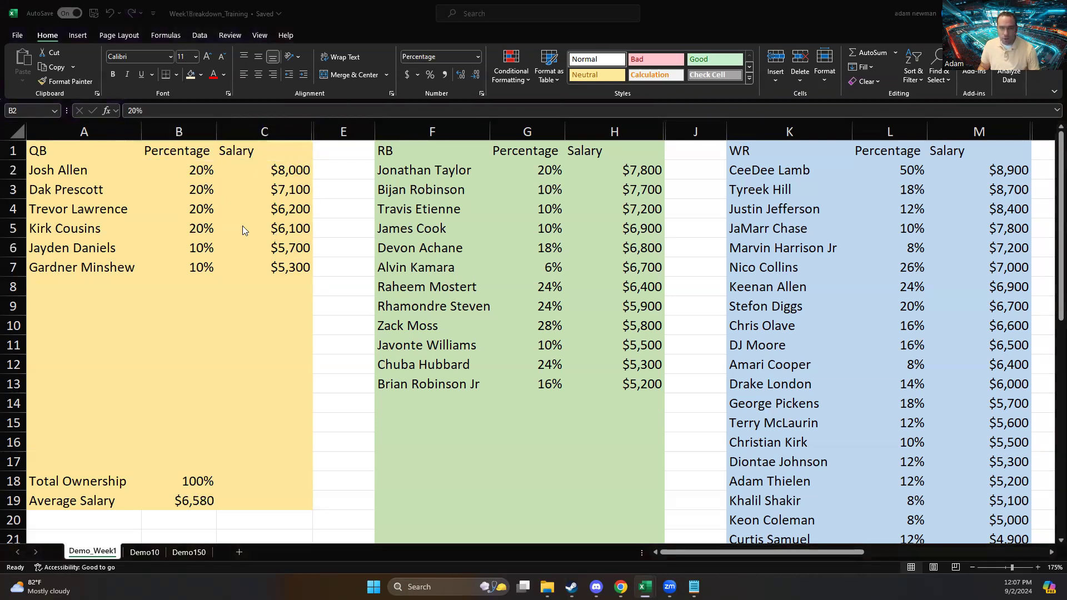
Switch to the Bink Machine optimizer in the browser, enlarge the page and sort the quarterbacks by salary from highest to lowest.
key("alt+Tab")
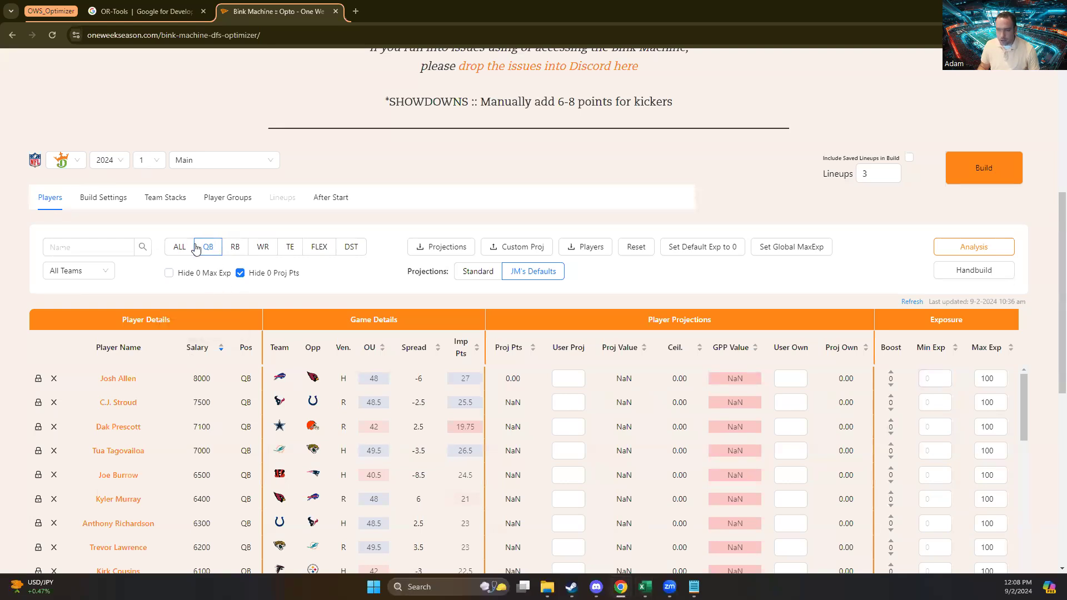
key("ctrl+plus")
key("ctrl+plus")
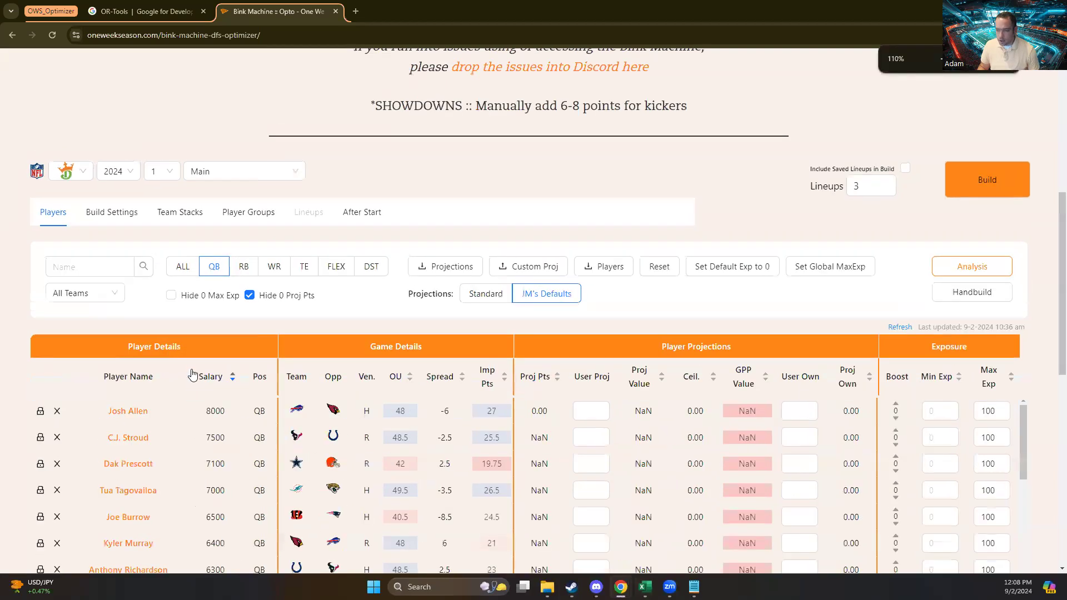
scroll(239, 340, "down", 4)
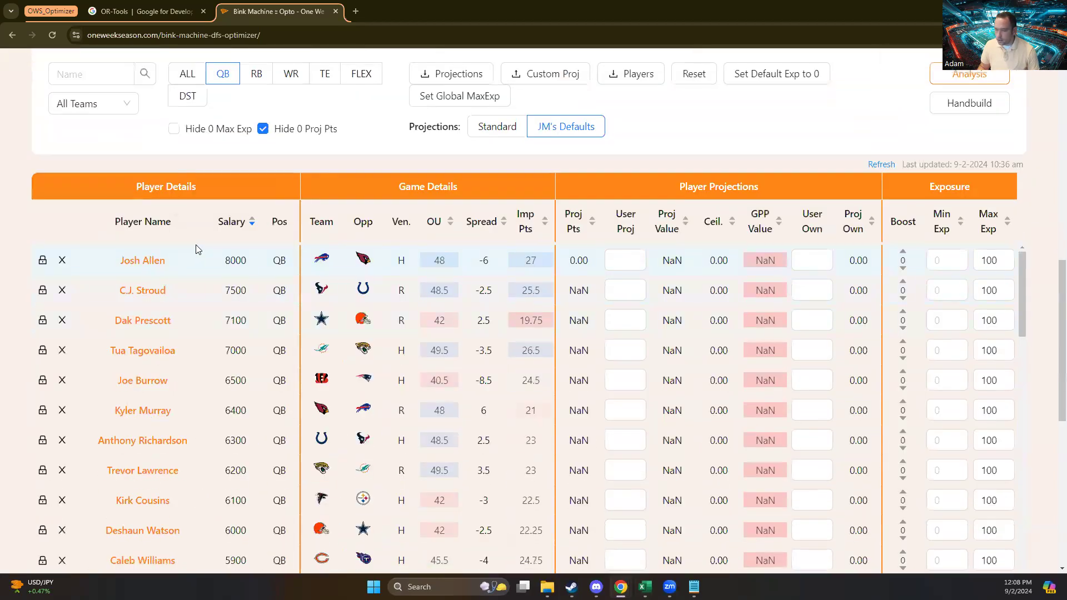
left_click(249, 223)
left_click(250, 225)
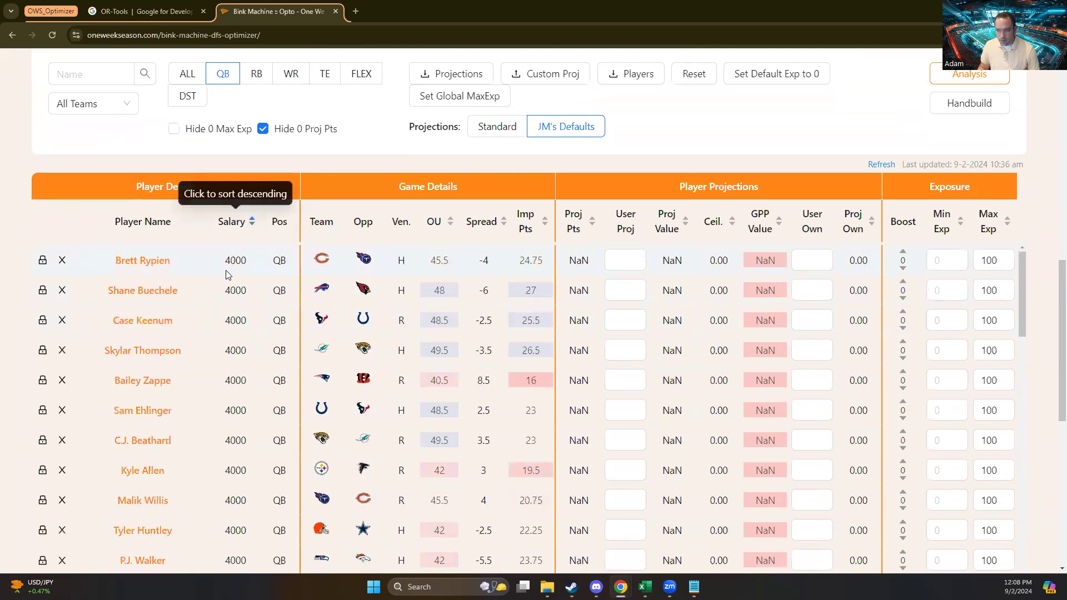
left_click(251, 229)
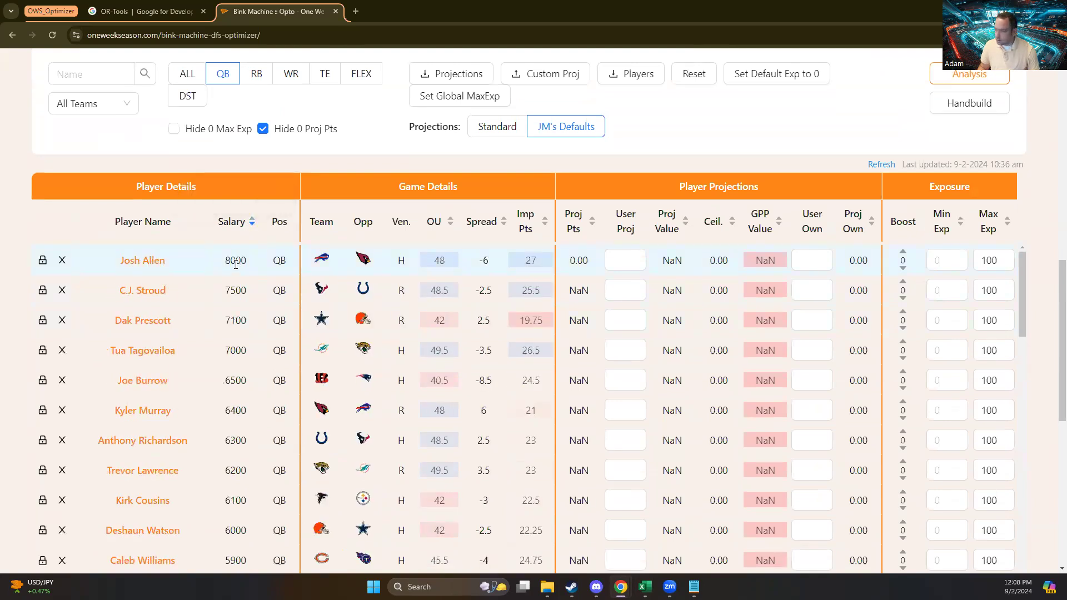
Set Josh Allen's minimum exposure to 18 and maximum exposure to 22, based on his percentage in the Excel sheet.
left_click(946, 254)
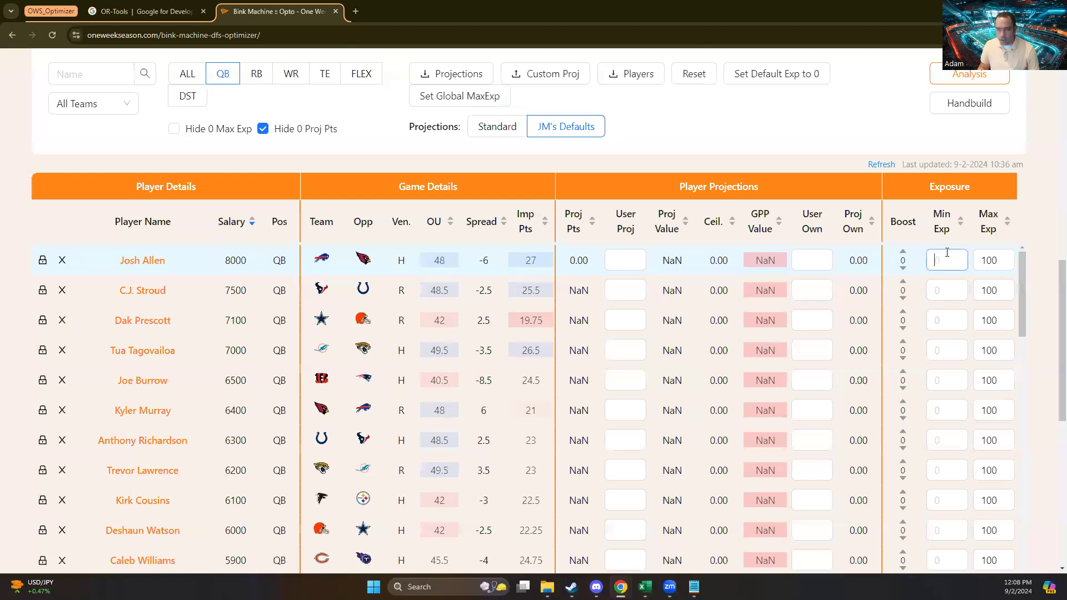
key("alt+Tab")
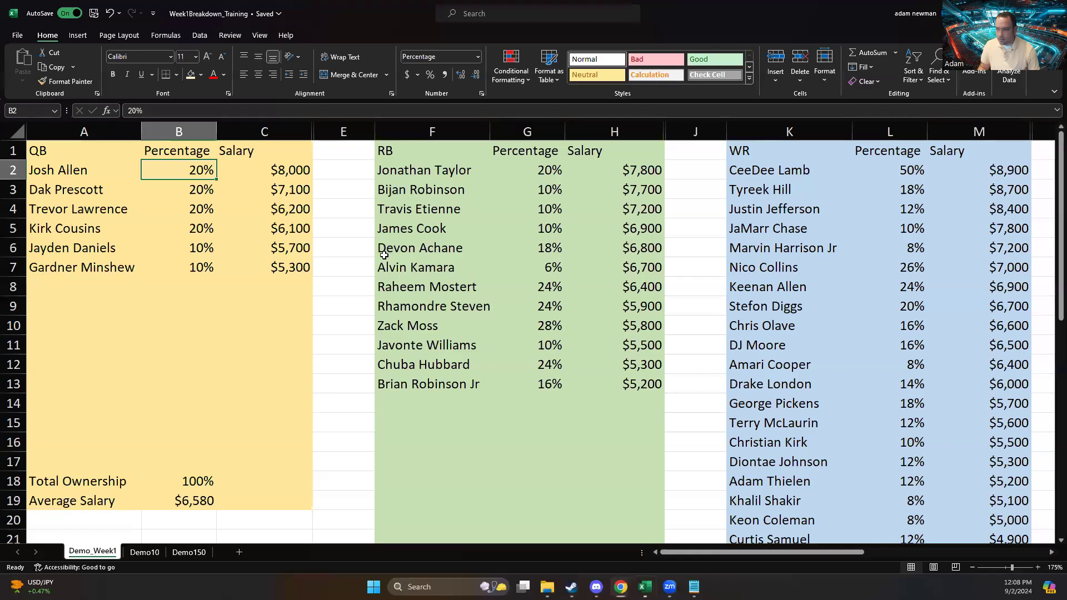
key("alt+Tab")
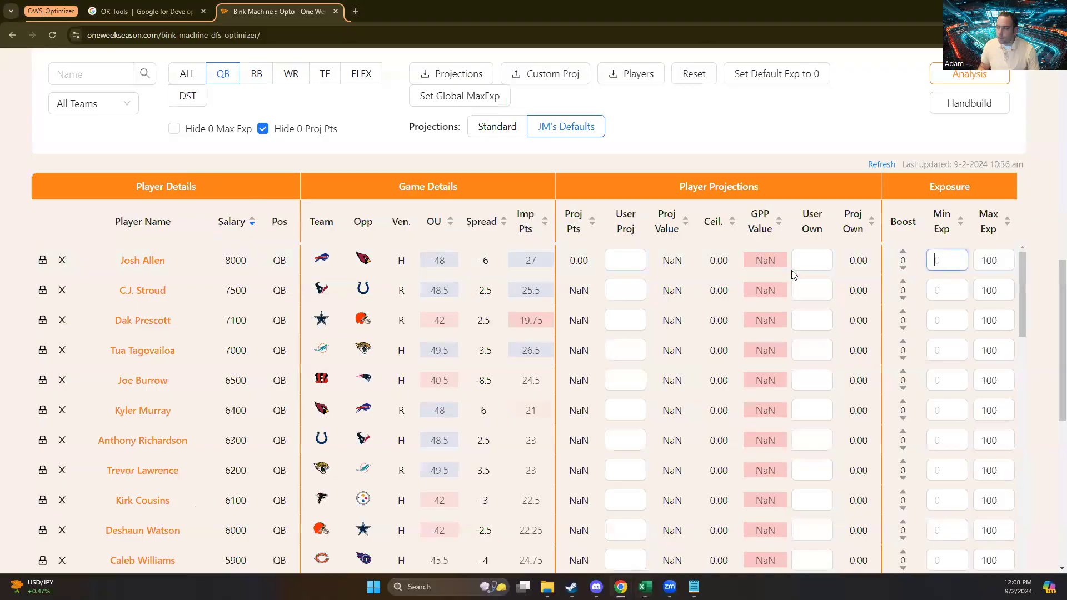
left_click(946, 258)
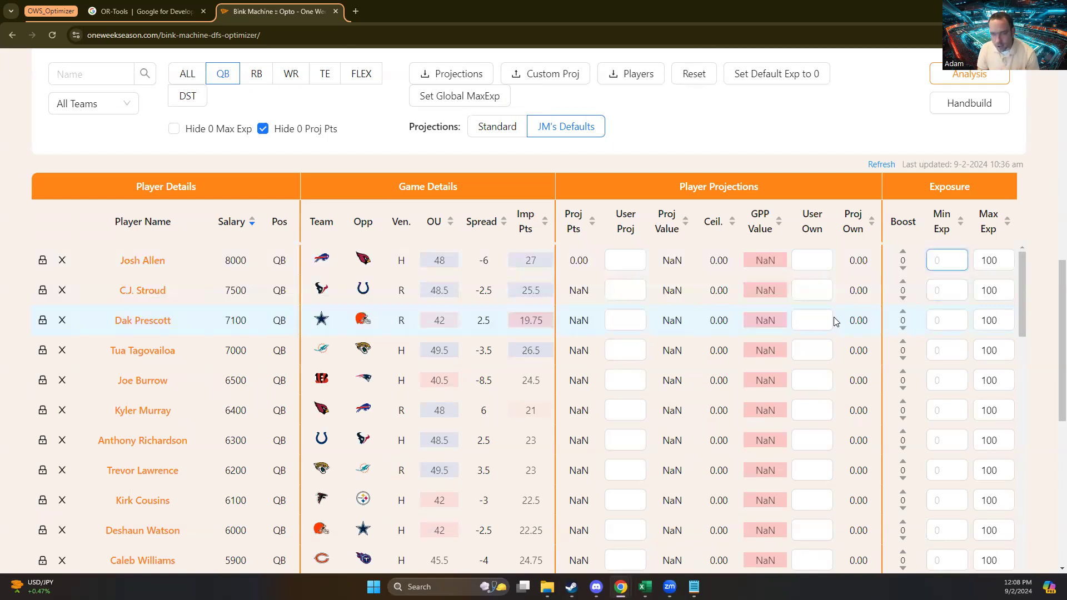
type("18")
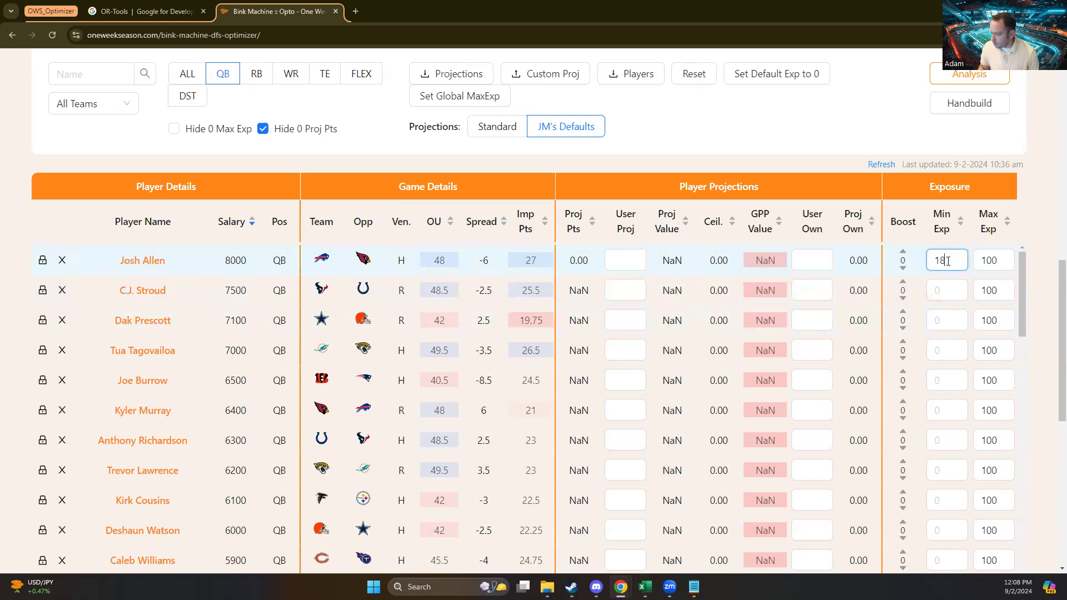
double_click(989, 260)
type("22")
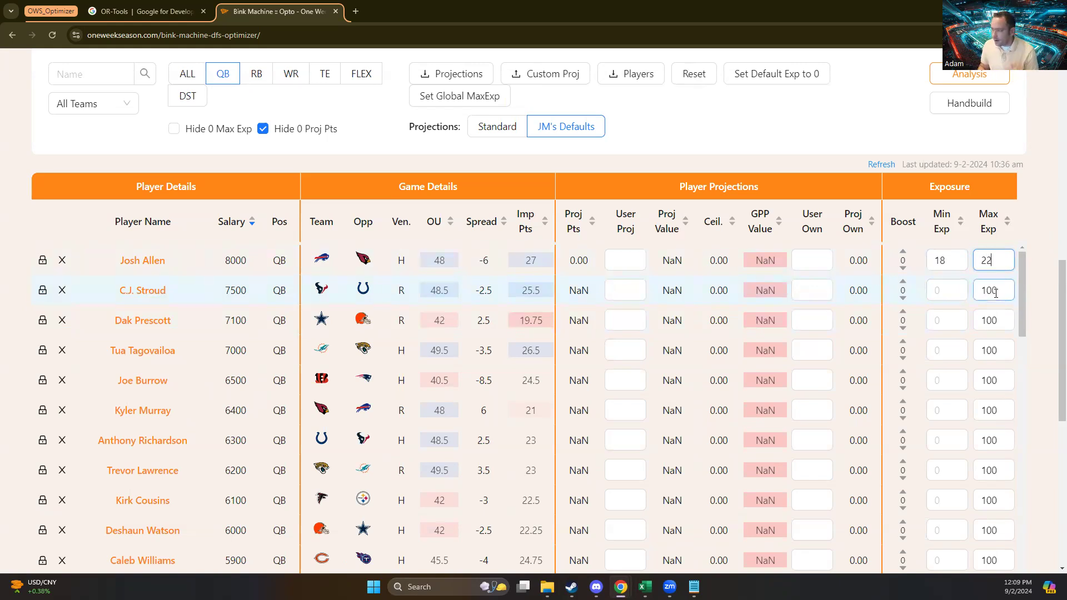
Check the QB list in the Excel sheet and clear C.J. Stroud's maximum exposure in the optimizer.
key("alt+Tab")
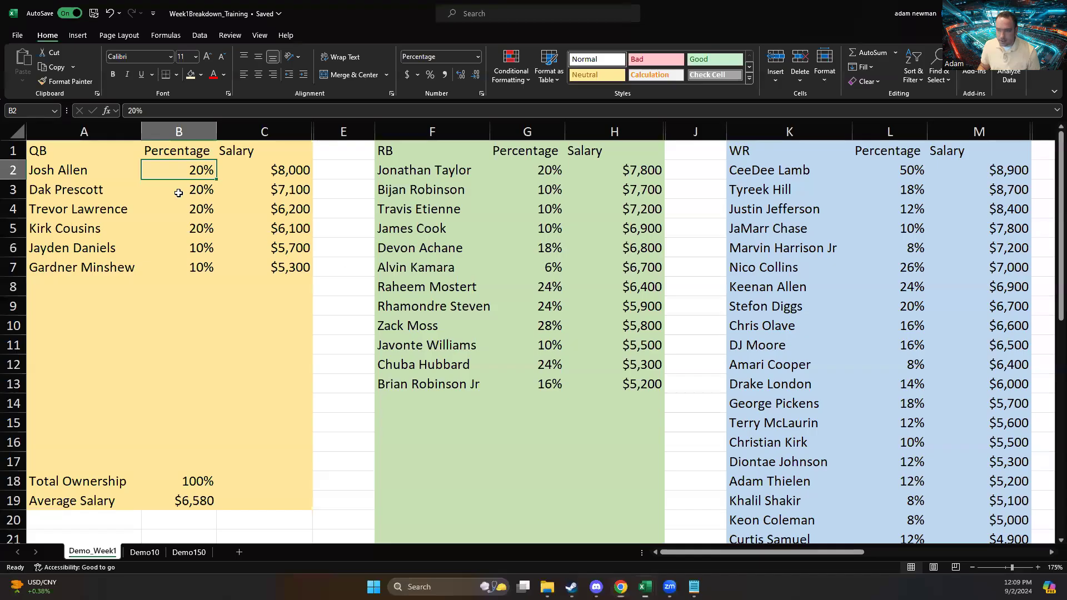
key("alt+Tab")
double_click(986, 288)
key("BackSpace")
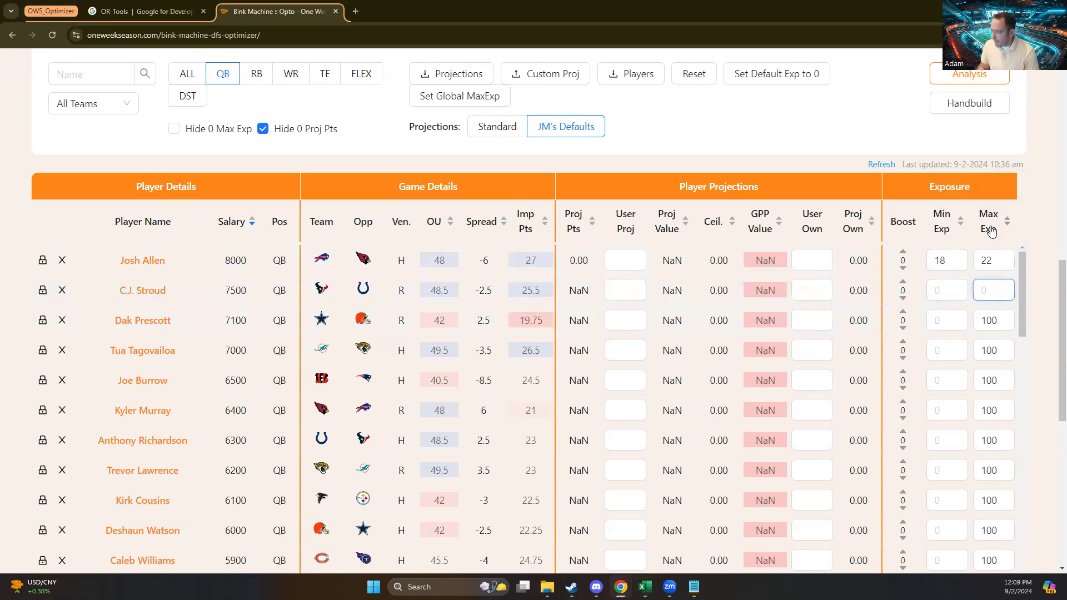
Check Dak Prescott's percentage in the Excel sheet and set his optimizer exposure to a minimum of 18 and a maximum of 22.
left_click(1007, 316)
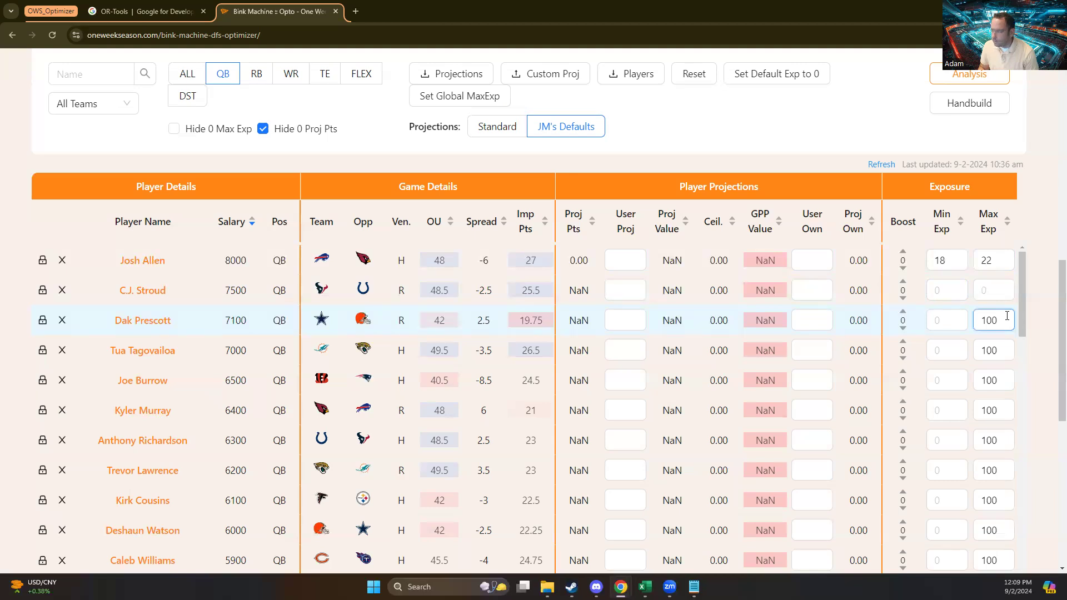
key("alt+Tab")
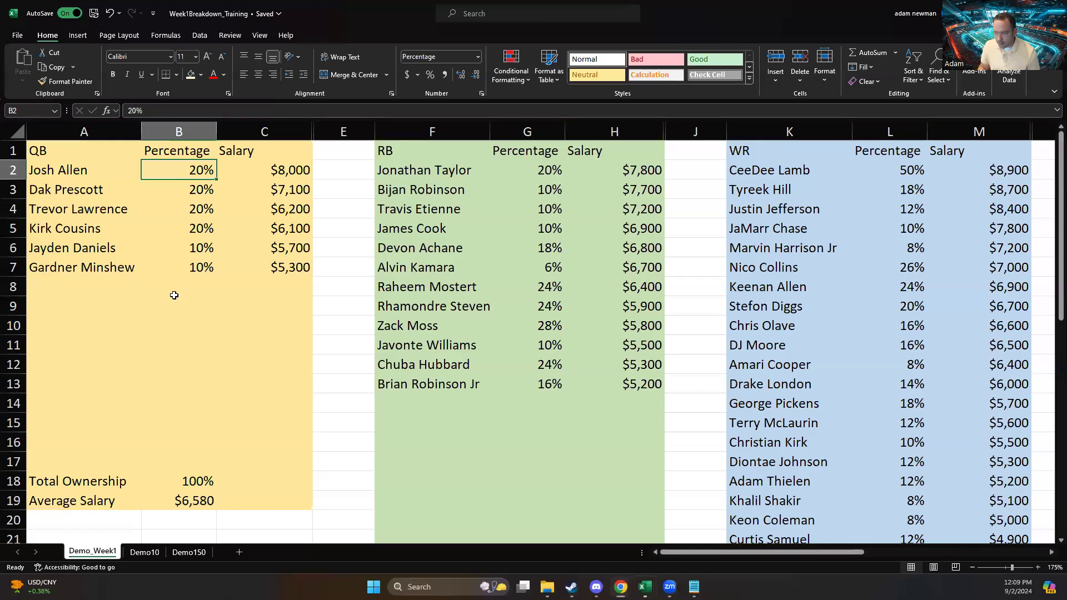
key("alt+Tab")
left_click(947, 319)
type("17")
key("Tab")
left_click(947, 319)
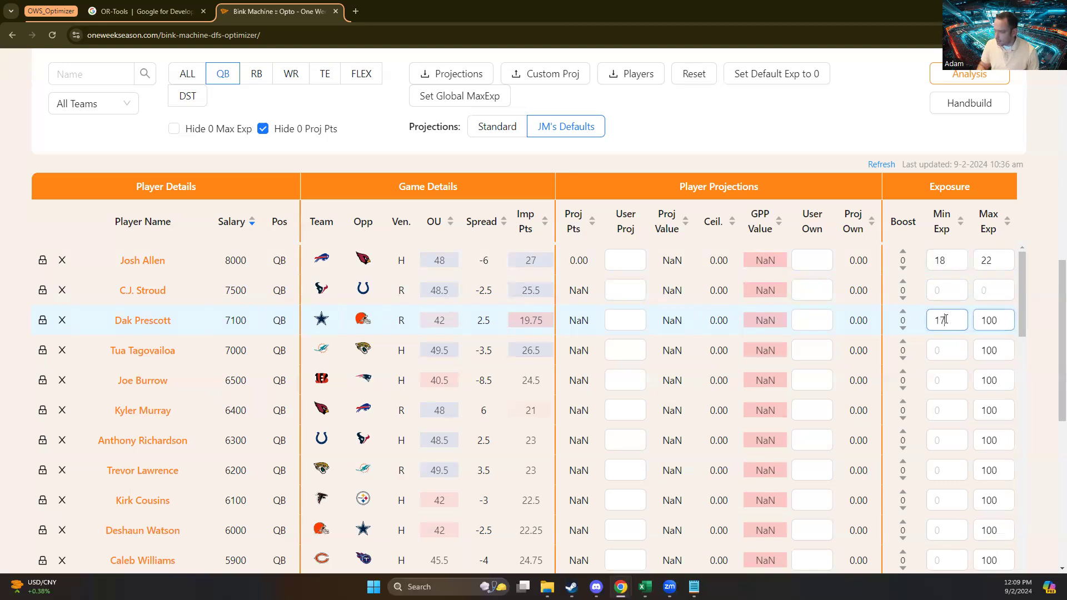
key("BackSpace")
type("8")
key("Tab")
type("22")
key("Tab")
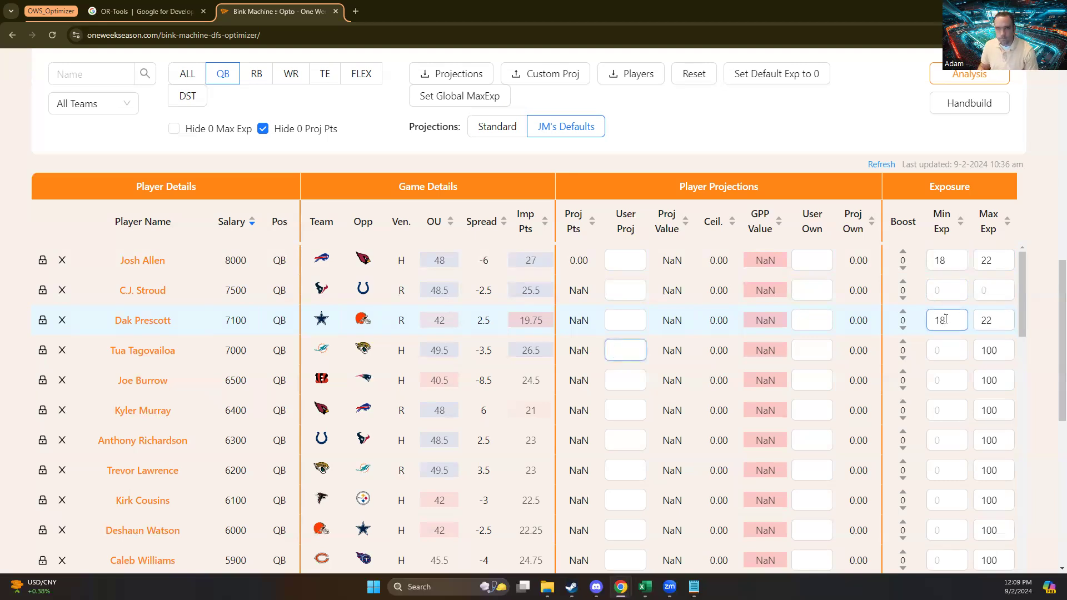
Hide the players with zero maximum exposure from the quarterback list.
left_click(951, 349)
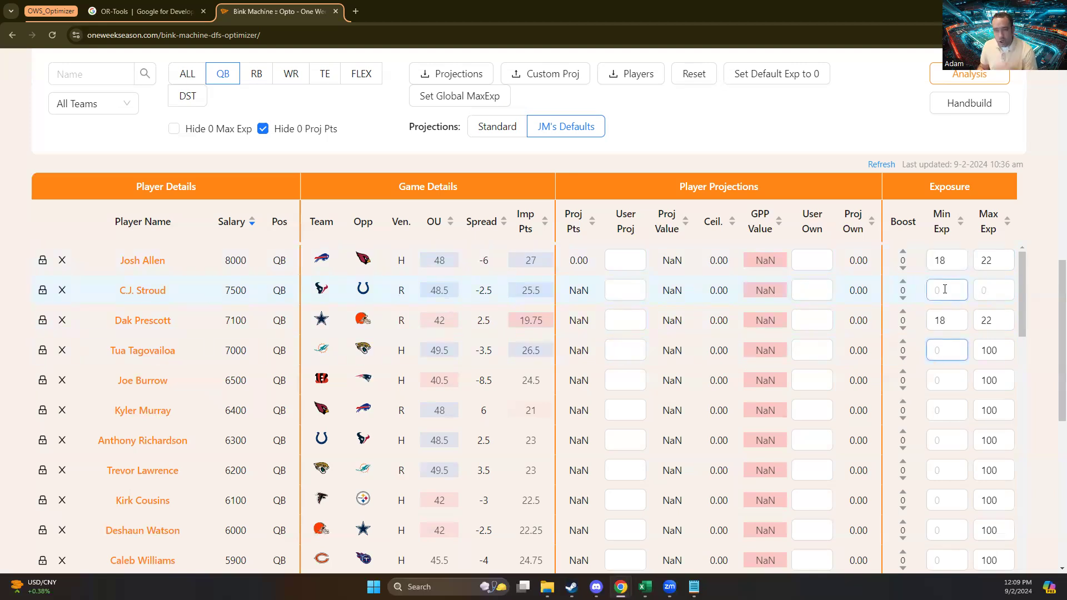
scroll(949, 378, "down", 3)
scroll(949, 384, "up", 3)
scroll(950, 383, "down", 3)
scroll(950, 383, "up", 5)
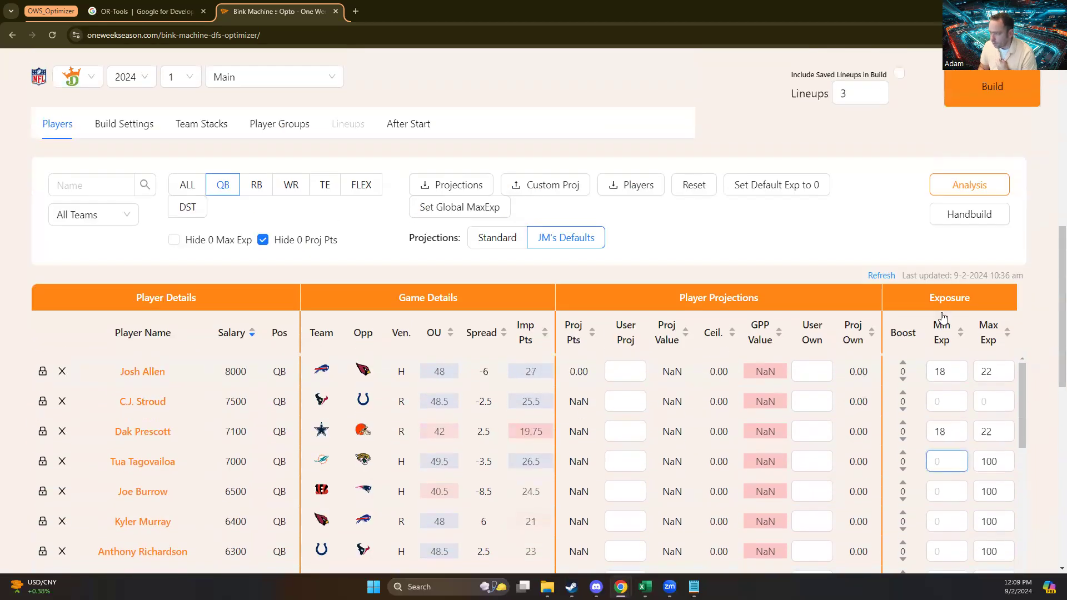
left_click(174, 241)
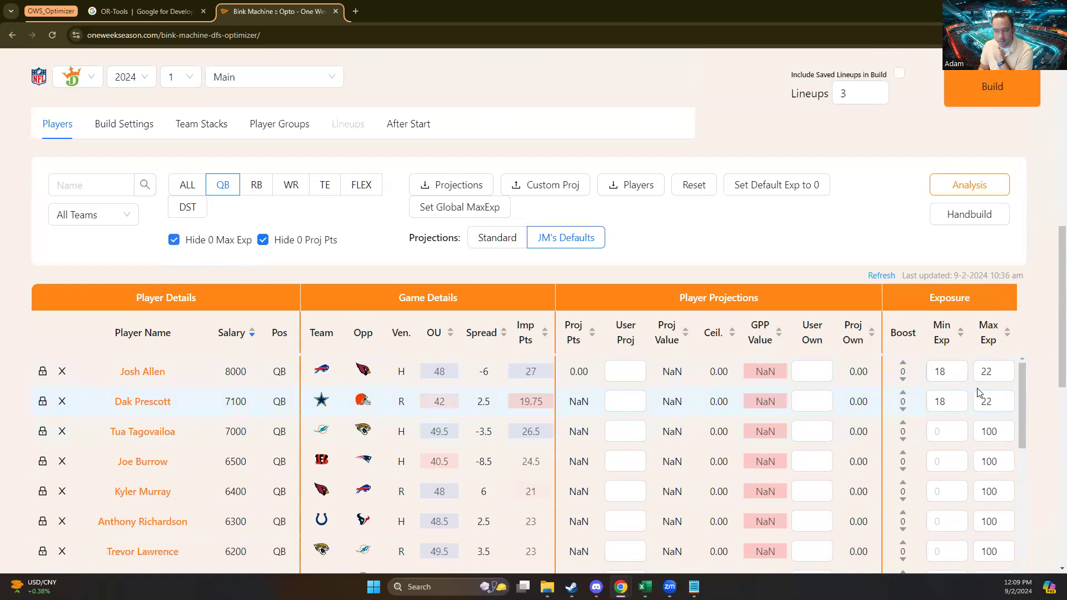
Check the QB list in the Excel sheet and set Tua Tagovailoa's maximum exposure to 0 in the optimizer.
left_click(993, 433)
double_click(992, 432)
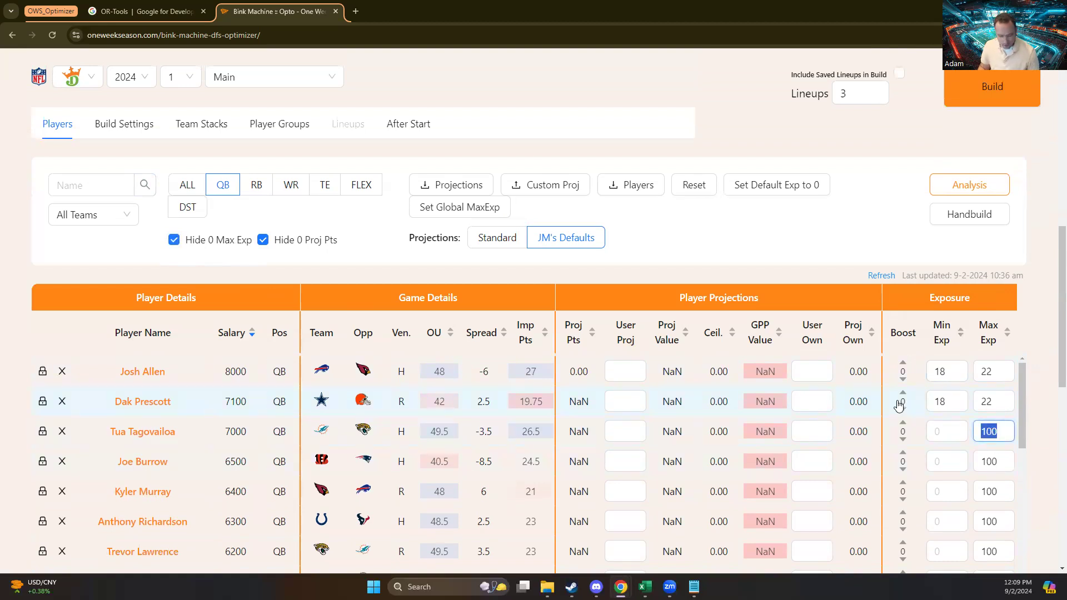
key("alt+Tab")
key("alt+Tab")
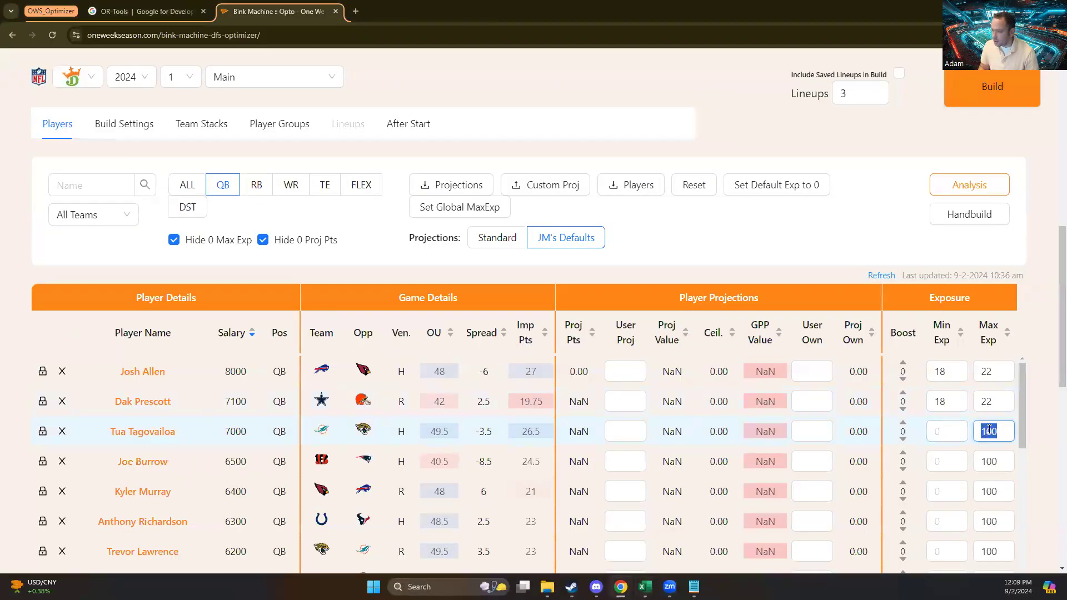
type("0")
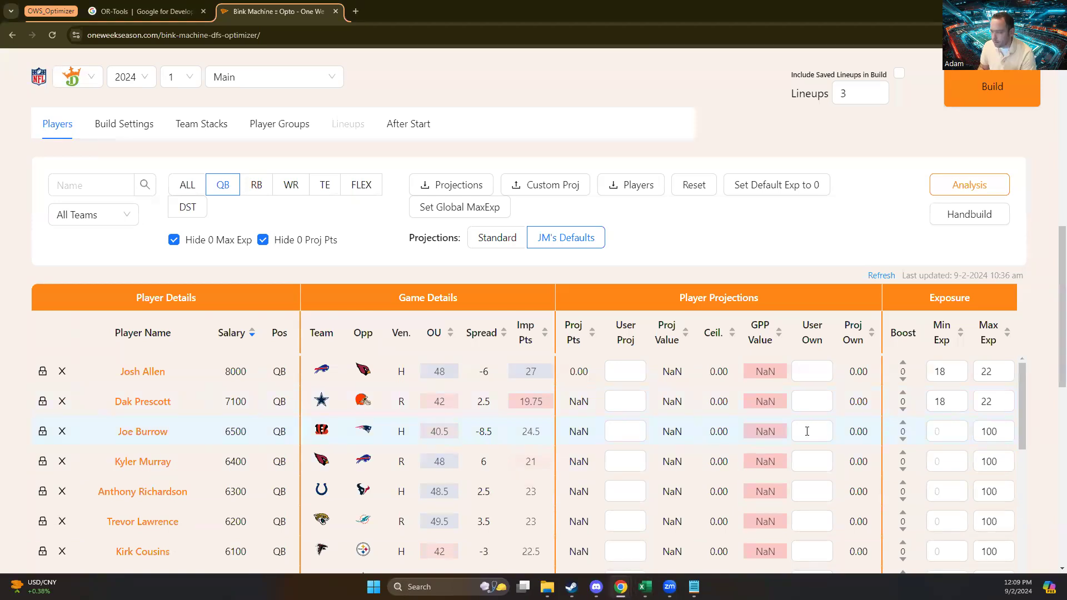
Set the maximum exposure of Joe Burrow, Kyler Murray and Anthony Richardson to 0, checking the QB list in the Excel sheet.
double_click(994, 436)
type("0")
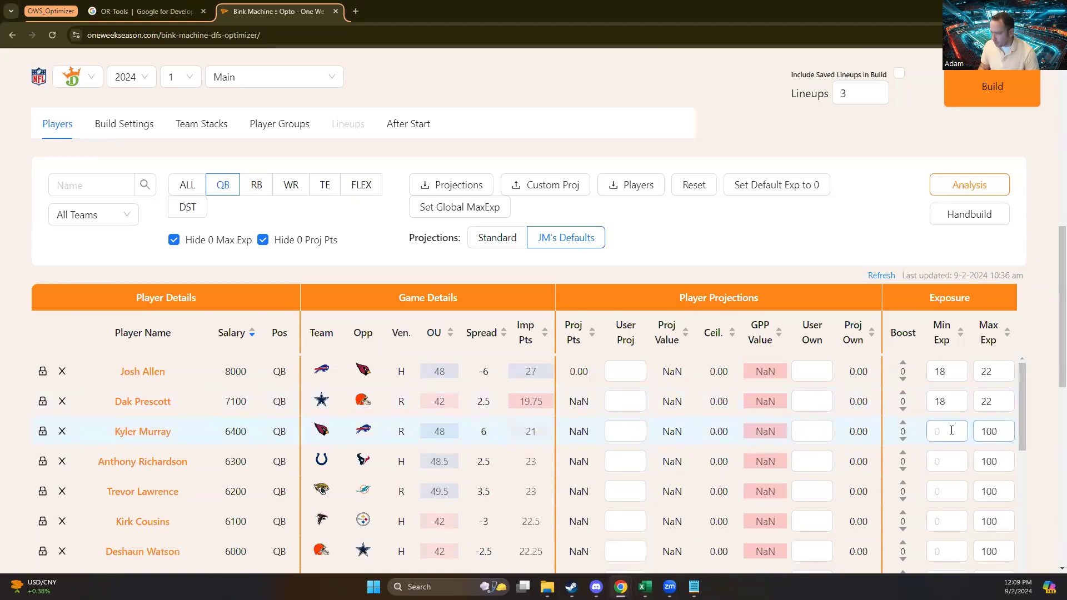
double_click(984, 434)
type("0")
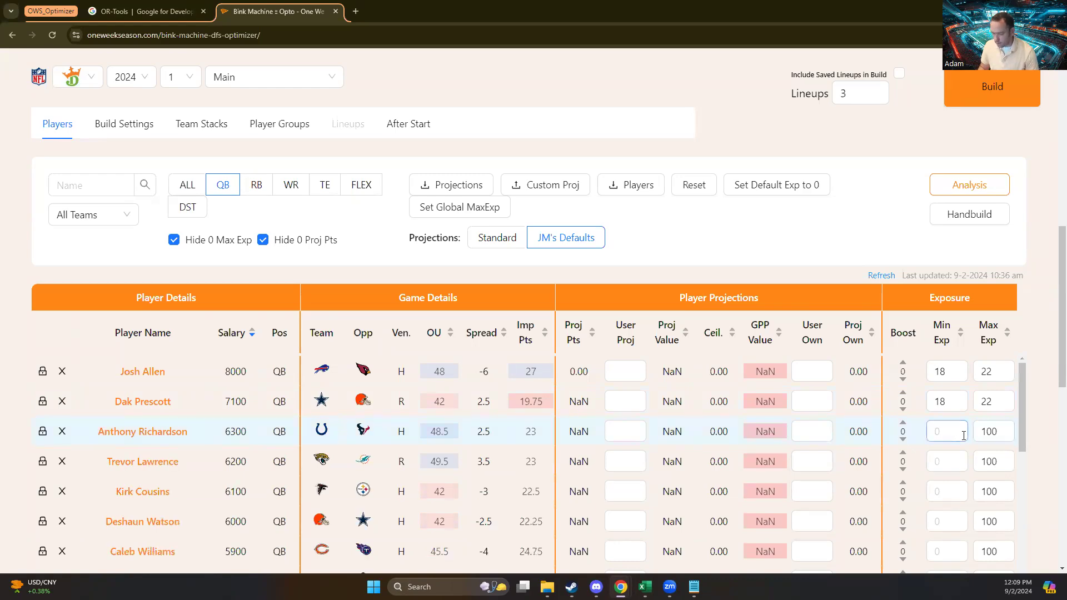
key("alt+Tab")
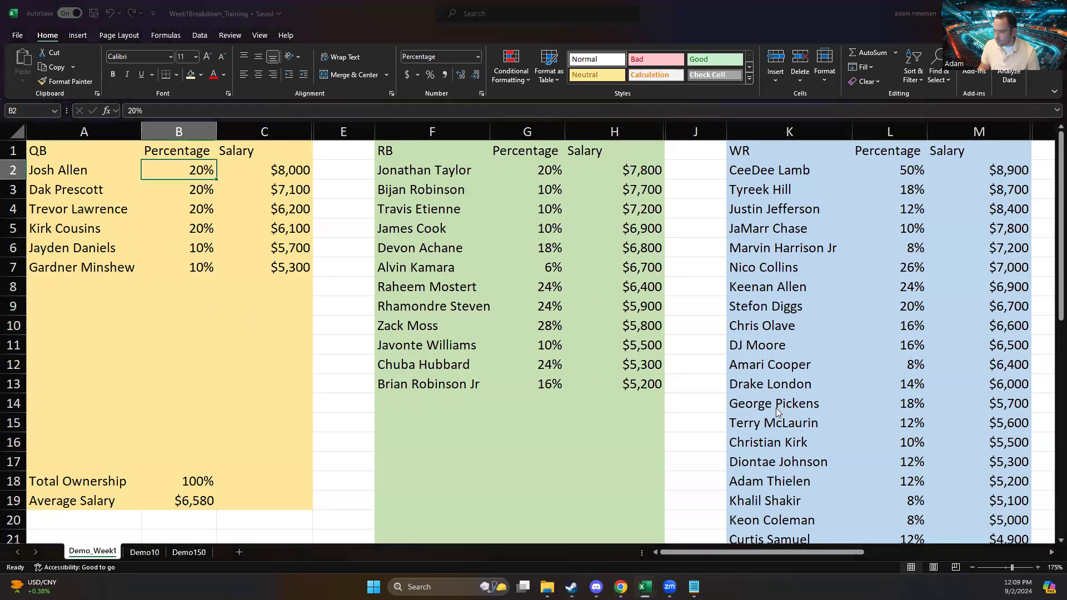
key("alt+Tab")
double_click(982, 431)
type("00")
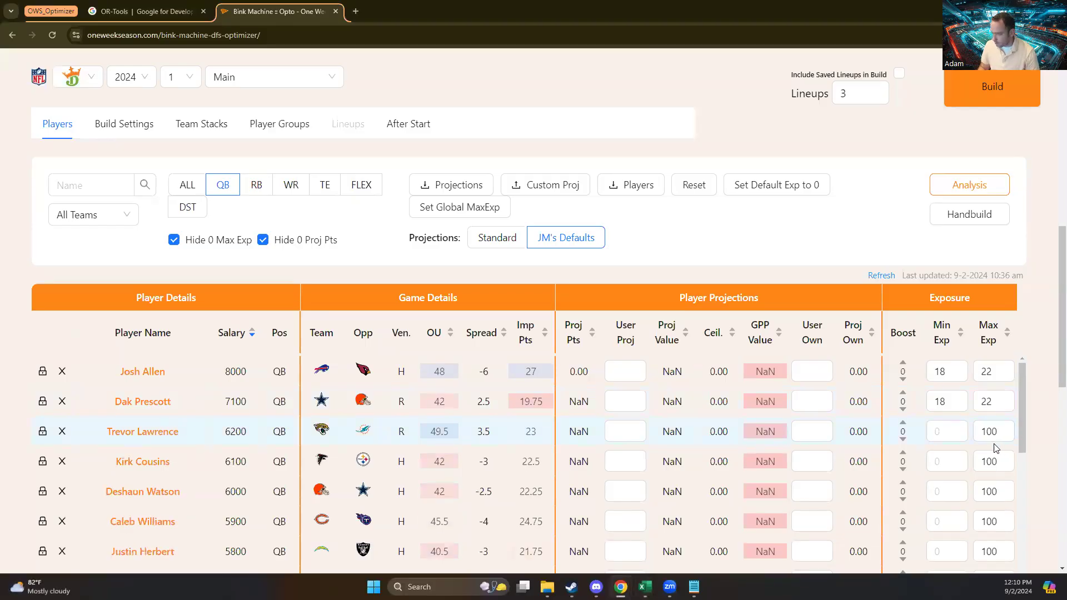
Check Trevor Lawrence's percentage in the Excel sheet and set his optimizer exposure to a minimum of 18 and a maximum of 22.
left_click(936, 432)
key("alt+Tab")
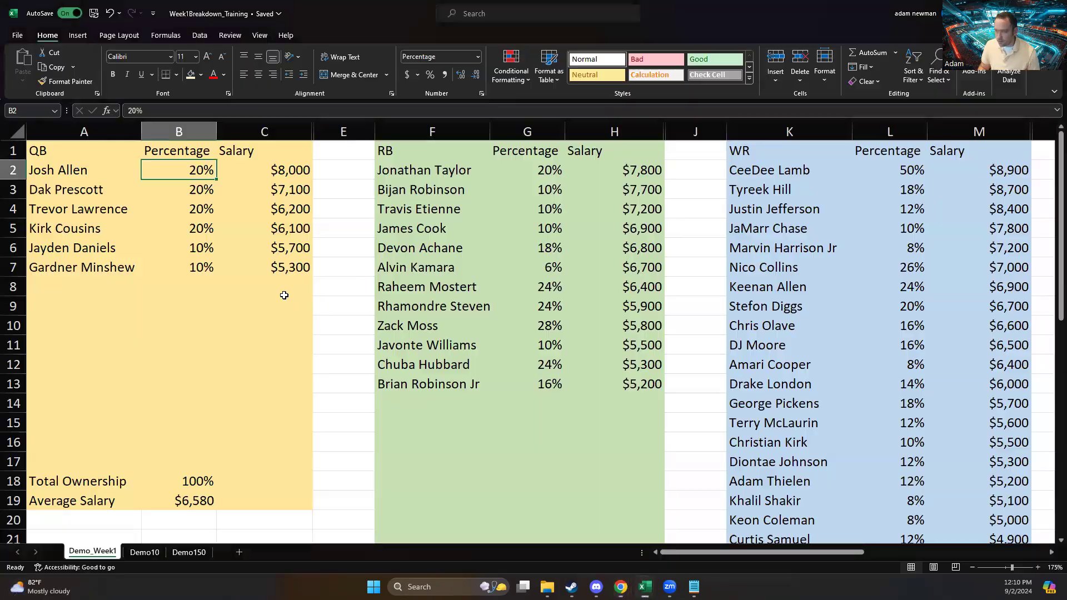
key("alt+Tab")
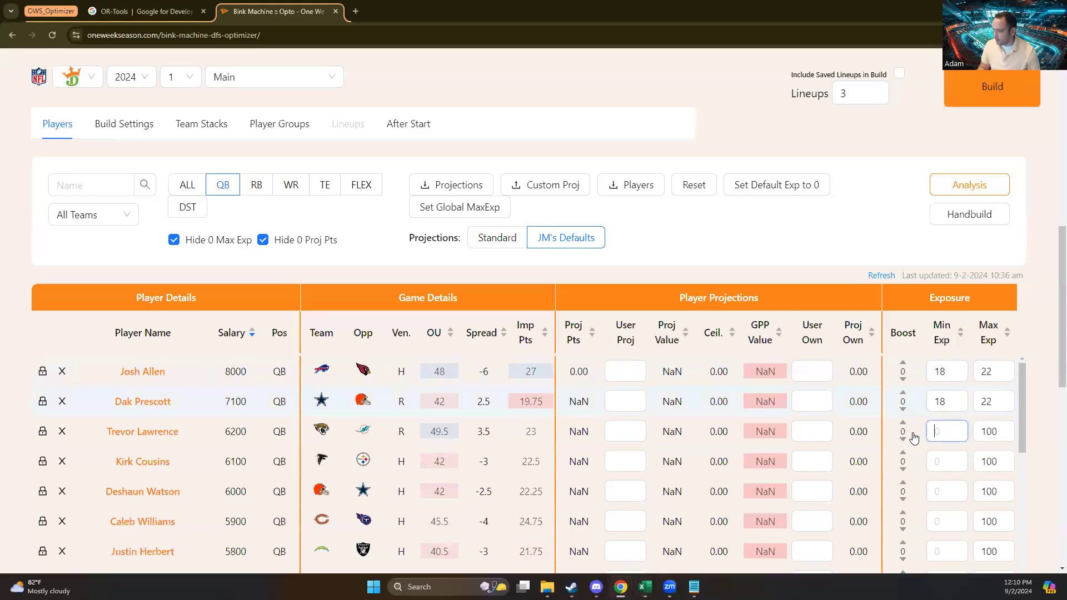
type("18")
key("Tab")
type("22")
key("Tab")
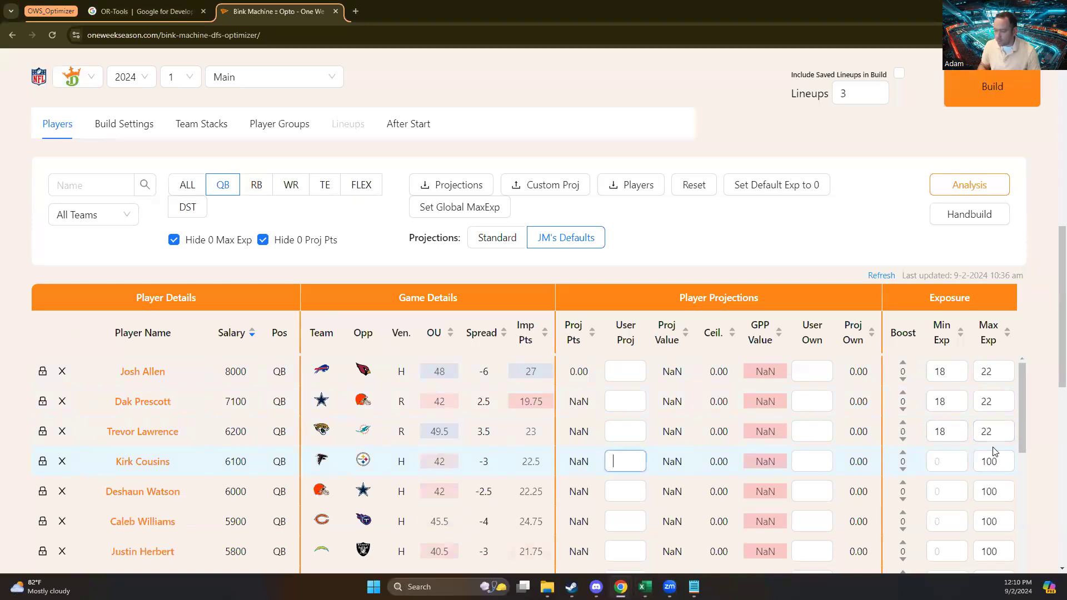
Check Kirk Cousins's percentage in the Excel sheet and set his optimizer exposure to a minimum of 18 and a maximum of 22.
scroll(967, 425, "up", 1)
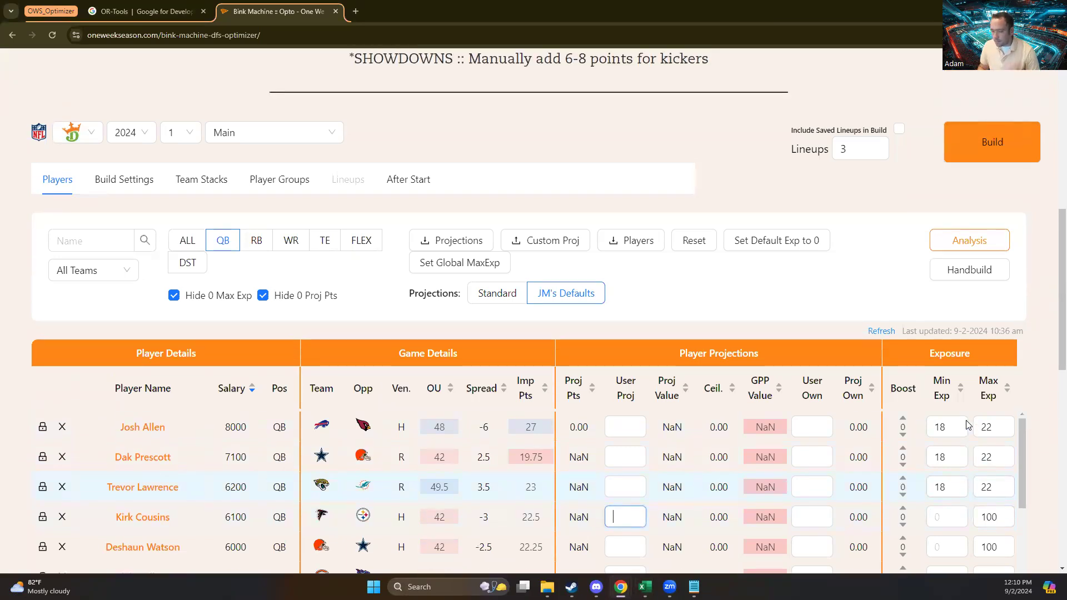
scroll(968, 425, "down", 1)
scroll(956, 467, "up", 1)
left_click(945, 488)
scroll(23, 409, "down", 2)
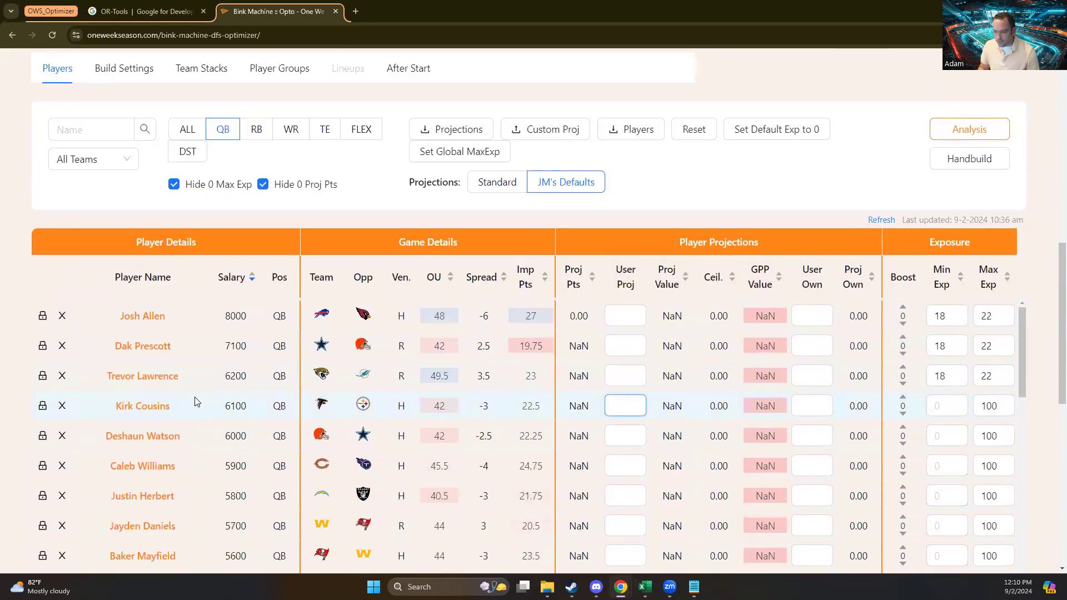
key("alt+Tab")
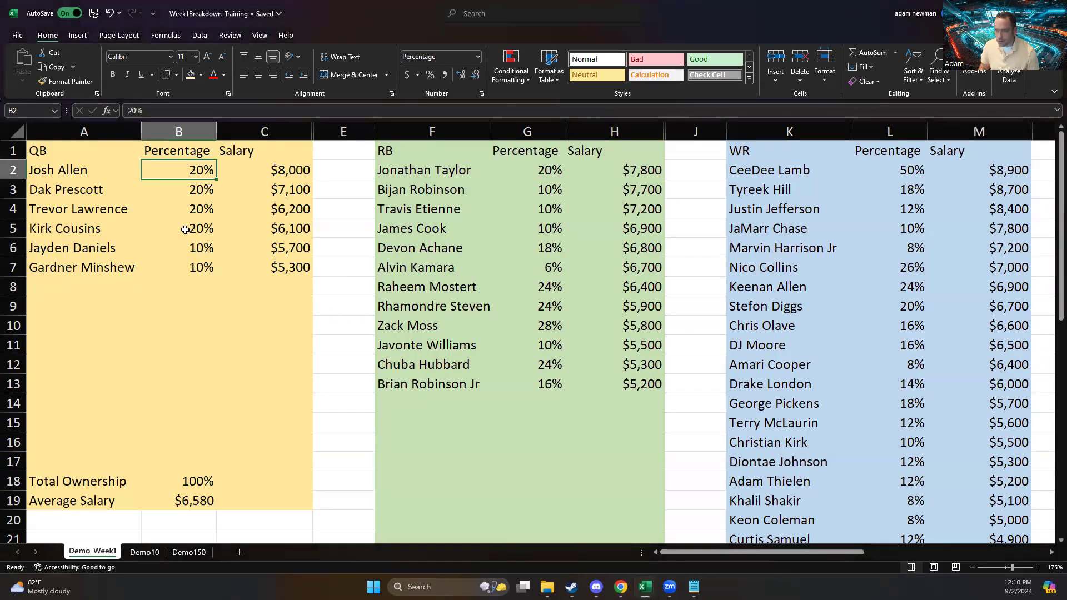
key("alt+Tab")
left_click(936, 405)
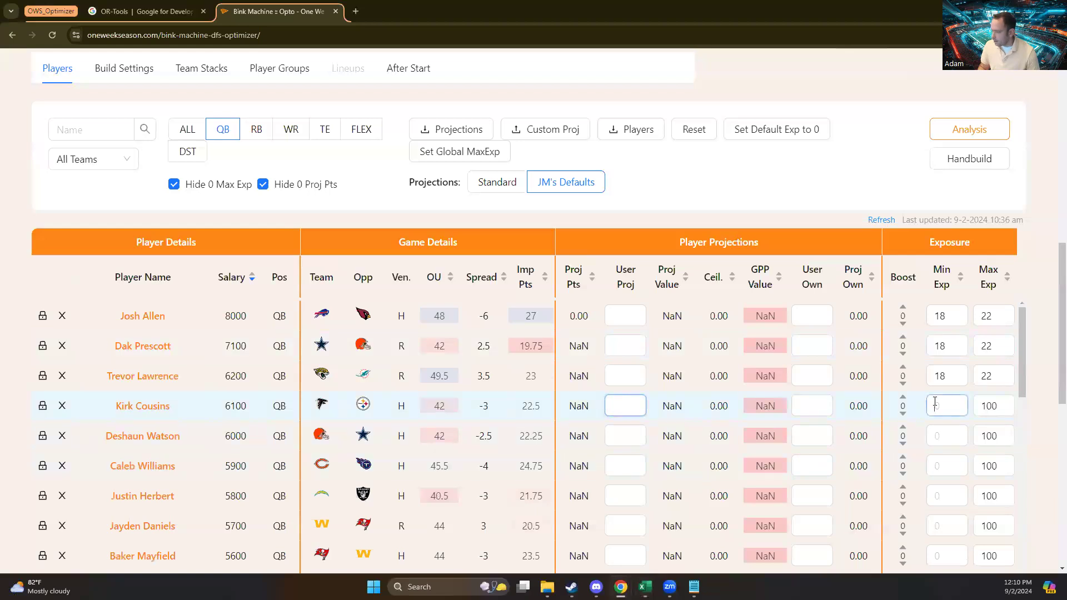
type("18")
key("Tab")
type("22")
Check the QB list in the Excel sheet and set Deshaun Watson's maximum exposure to 0 in the optimizer.
key("alt+Tab")
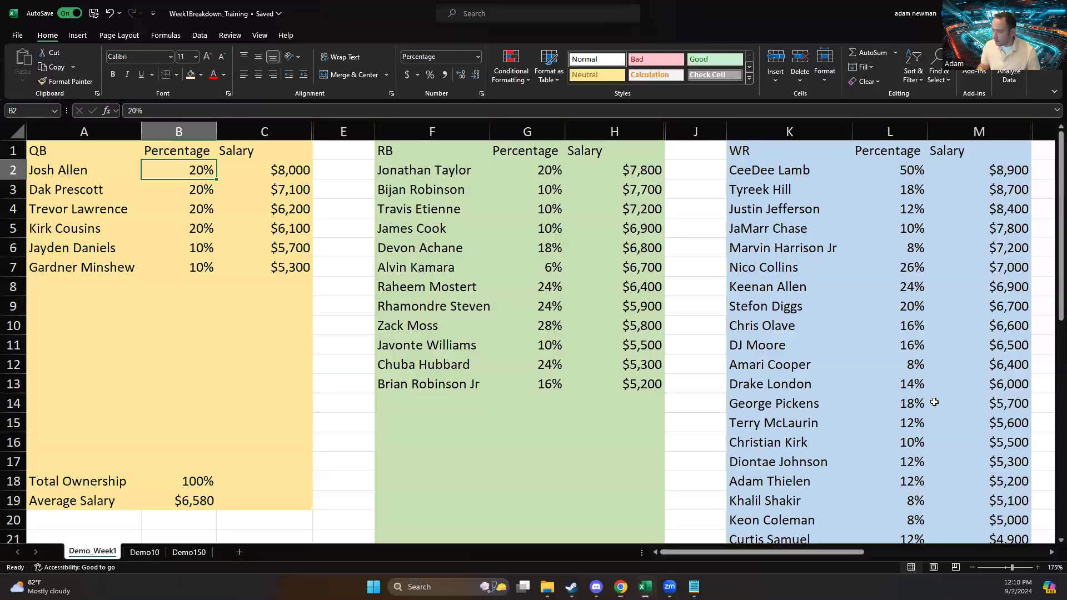
key("alt+Tab")
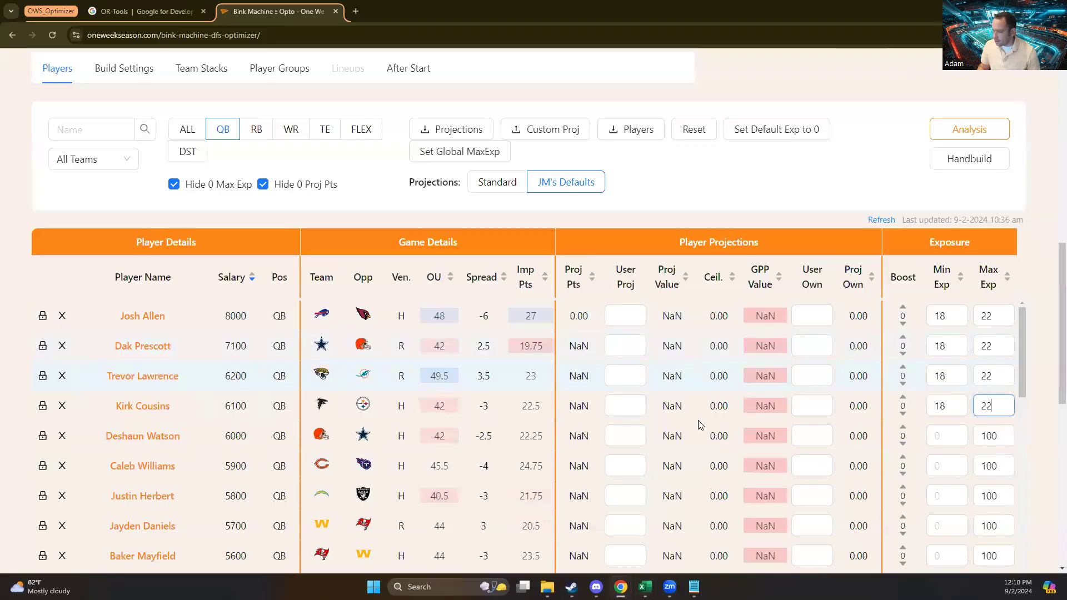
double_click(994, 437)
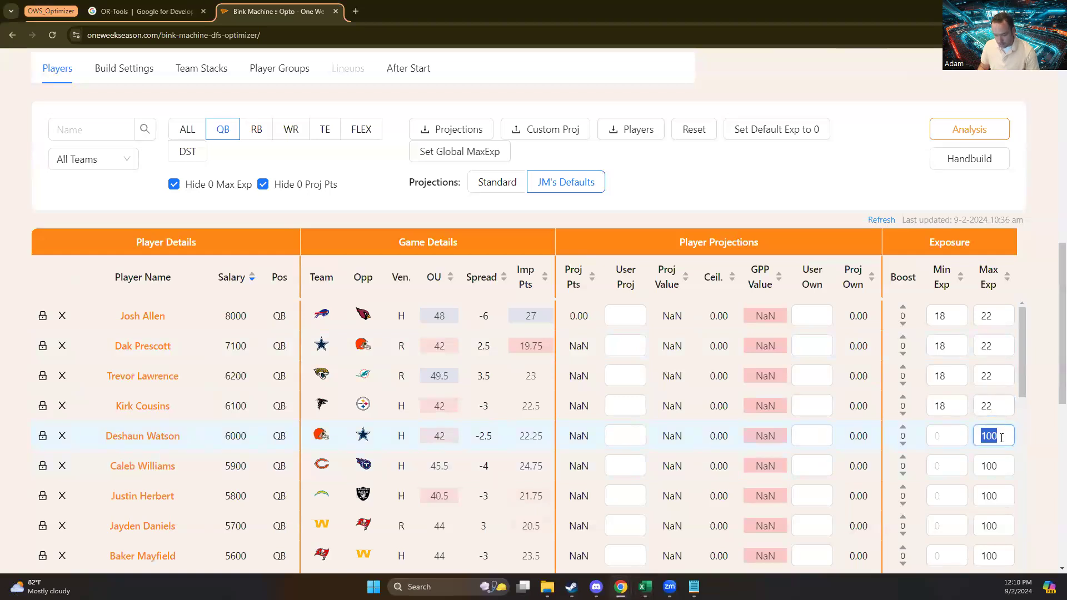
type("0")
left_click(939, 436)
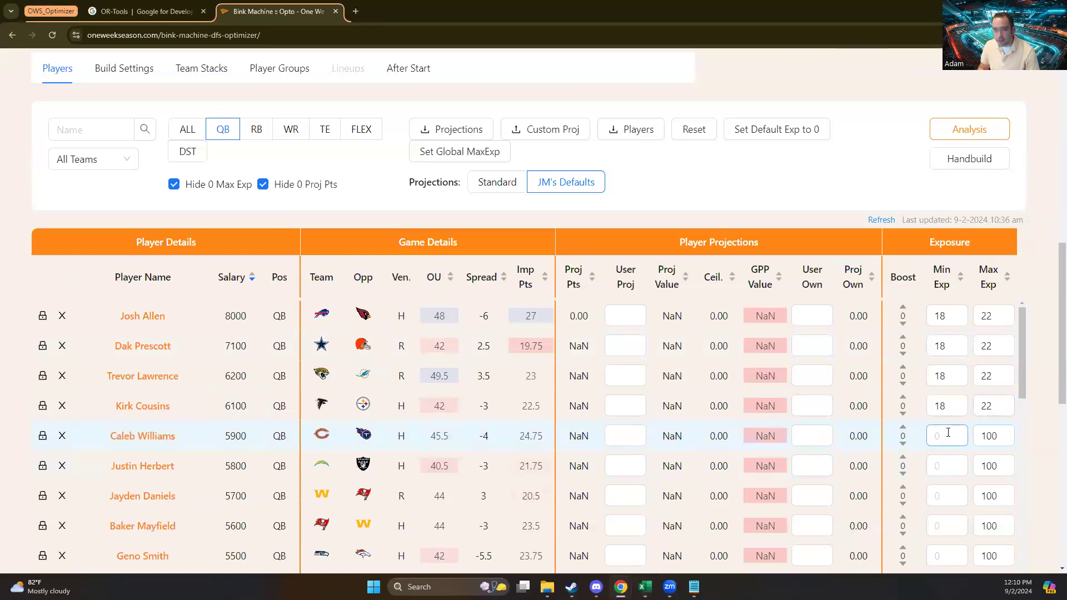
Check the Excel QB list again and set the maximum exposure of Caleb Williams and Justin Herbert to 0 in the optimizer.
left_click(990, 435)
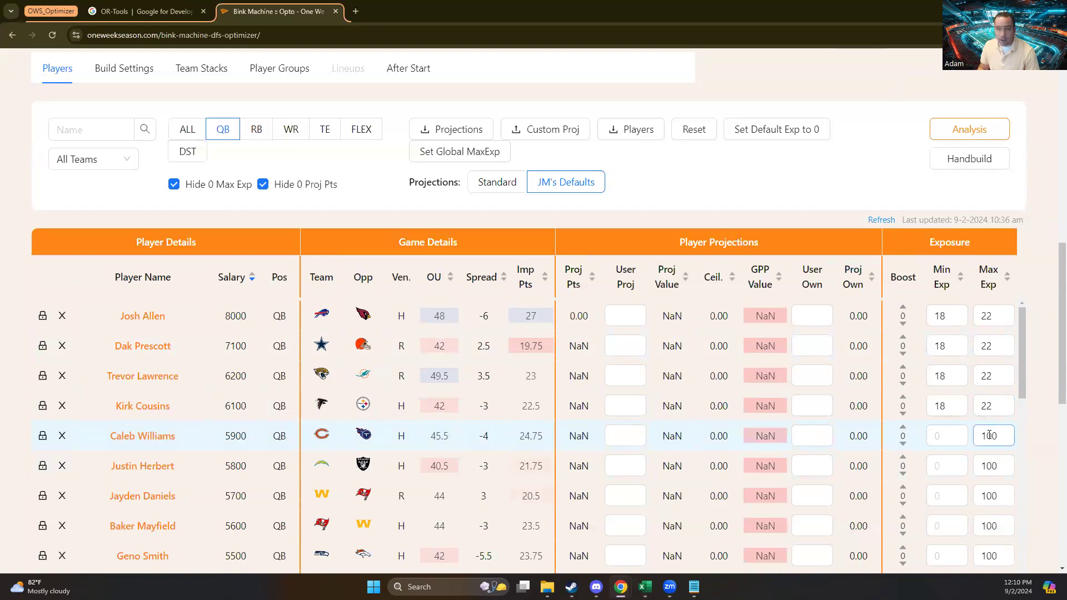
double_click(990, 435)
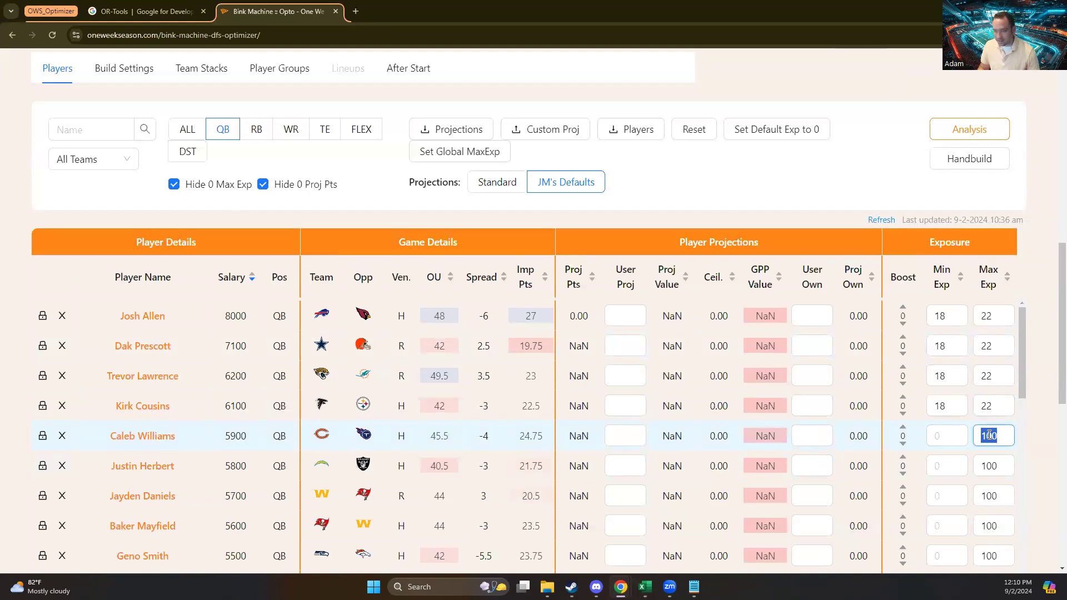
key("alt+Tab")
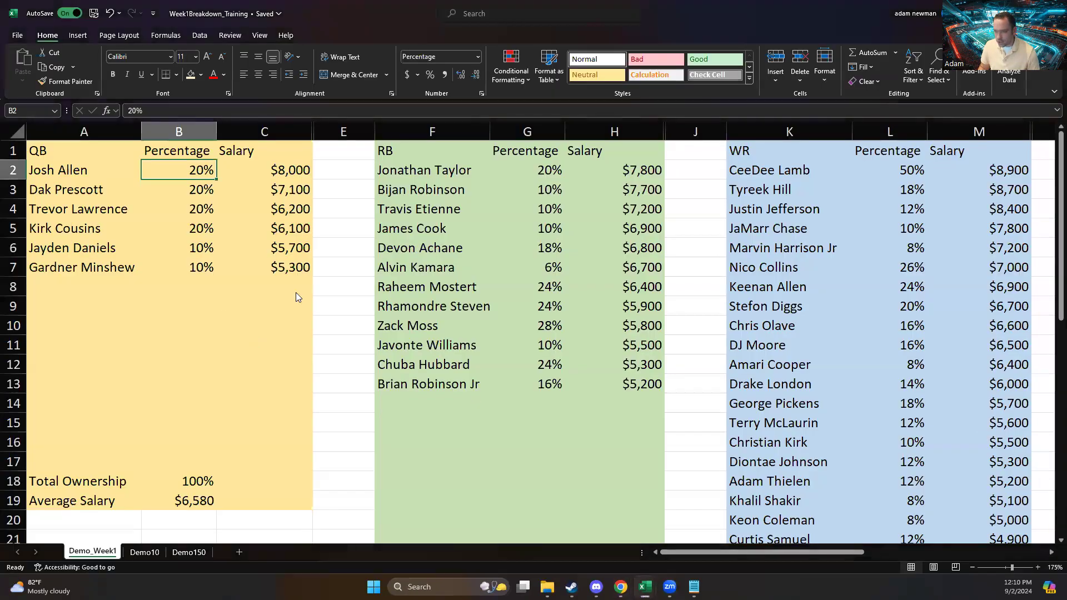
key("alt+Tab")
left_click(974, 430)
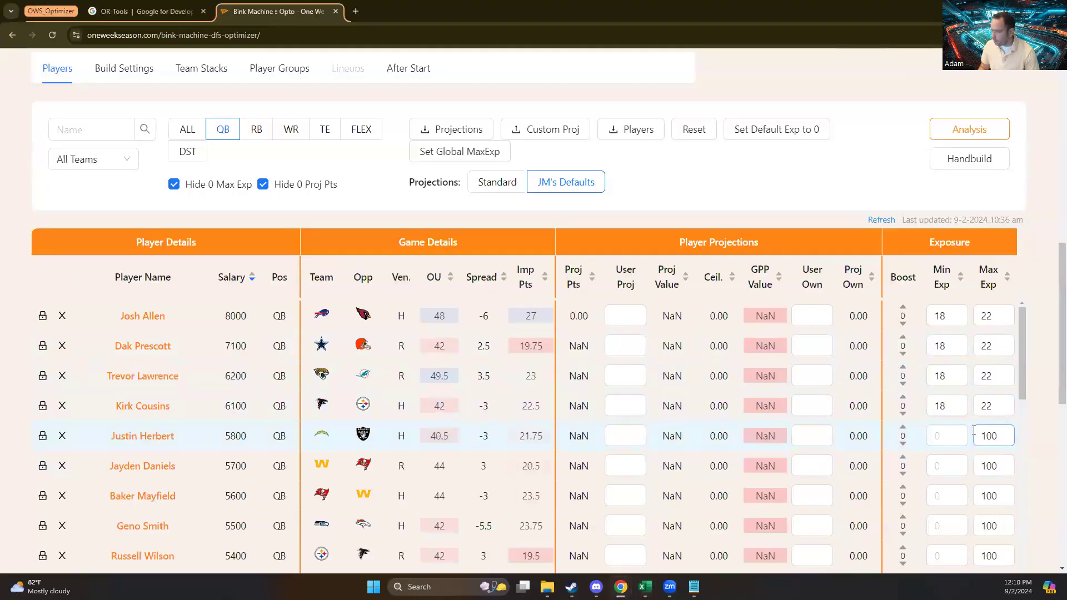
double_click(987, 436)
type("0")
Check Jayden Daniels's percentage in the Excel sheet and set his optimizer exposure to a minimum of 8 and a maximum of 12.
left_click(946, 439)
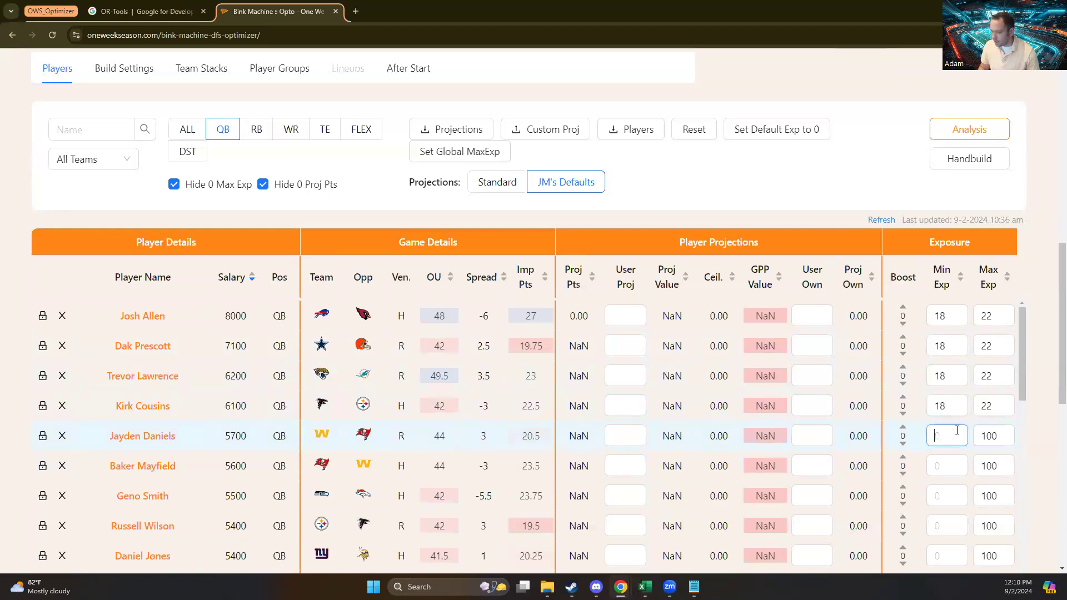
key("alt+Tab")
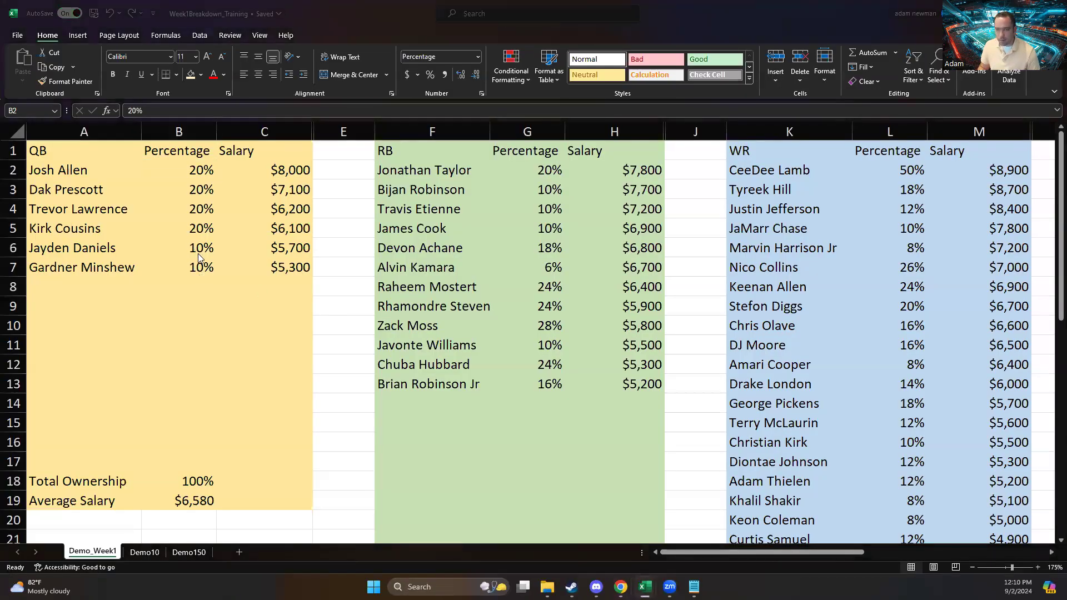
key("alt+Tab")
type("8")
key("Tab")
type("12")
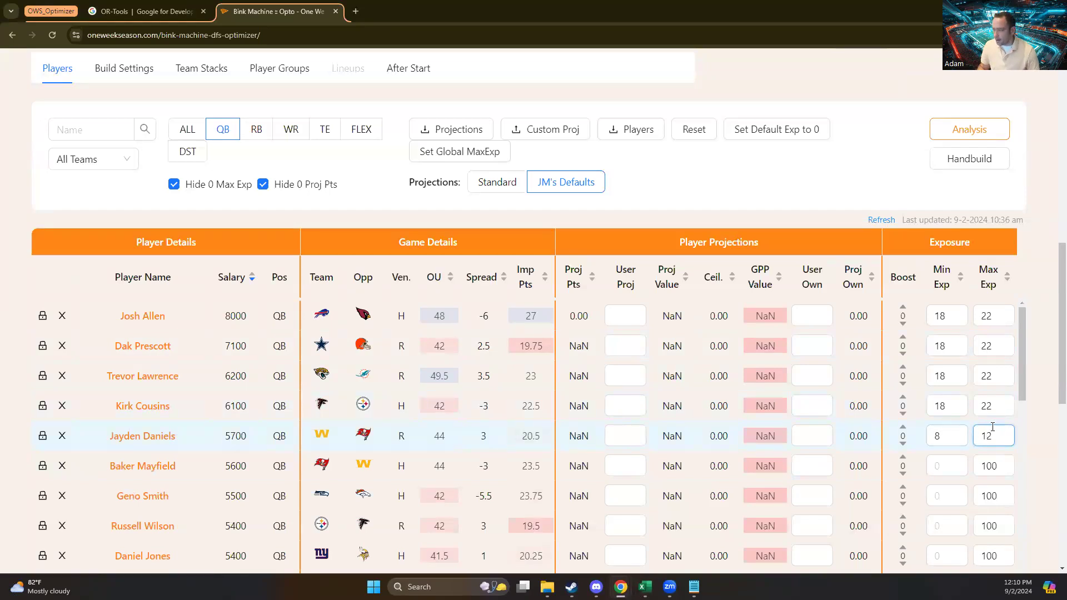
Set the maximum exposure to 0 for Baker Mayfield, Geno Smith, Russell Wilson, Daniel Jones and Derek Carr.
double_click(987, 465)
type("0")
double_click(992, 475)
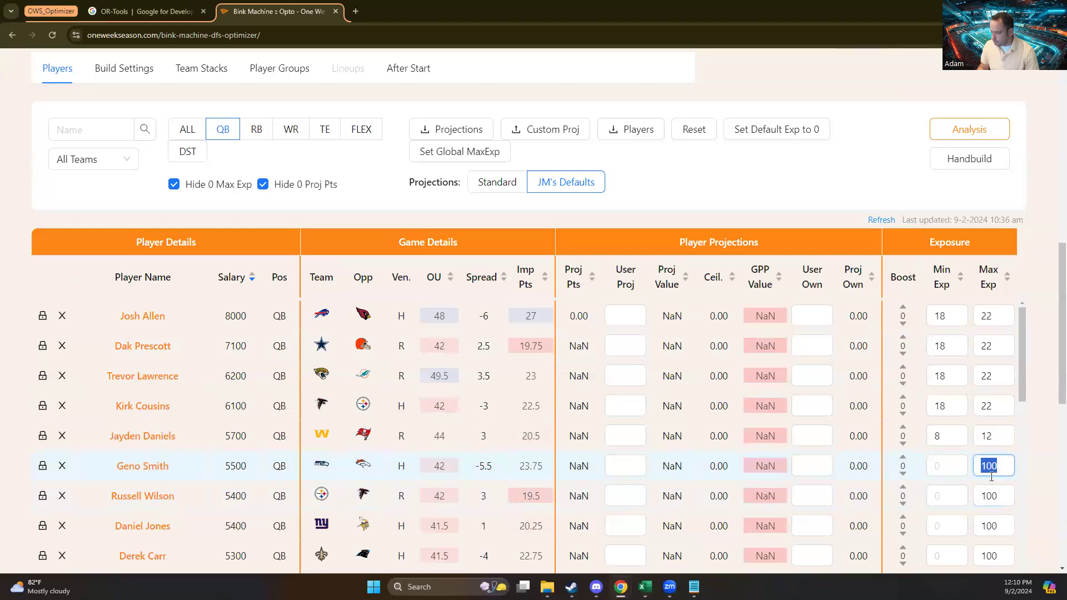
type("0")
double_click(992, 475)
type("0")
double_click(991, 476)
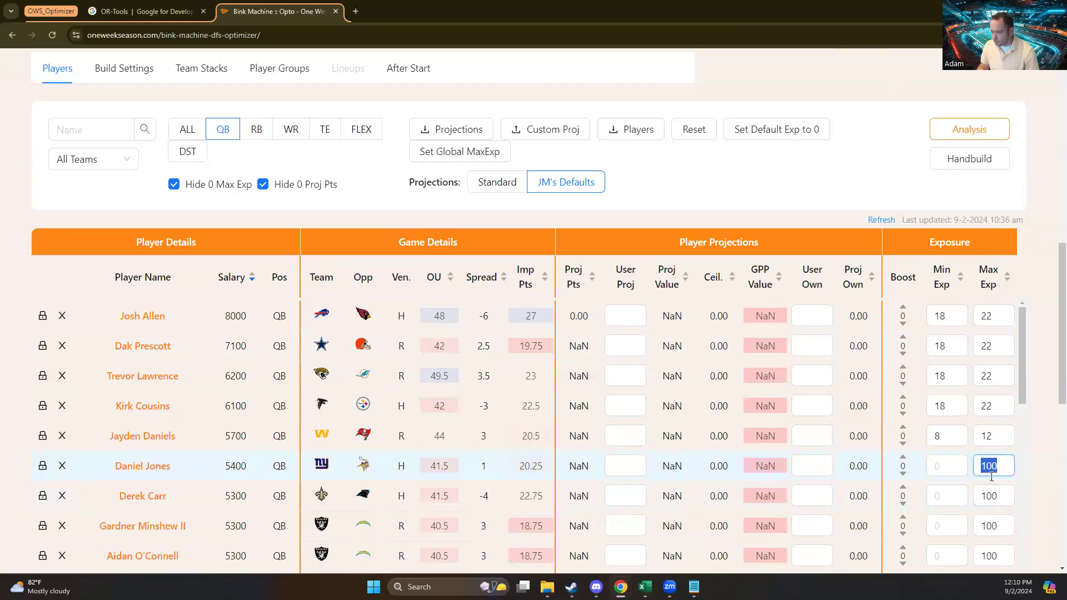
type("0")
double_click(991, 477)
type("0")
Check Gardner Minshew's percentage in the Excel sheet and set his optimizer exposure to a minimum of 8 and a maximum of 12.
key("alt+Tab")
key("alt+Tab")
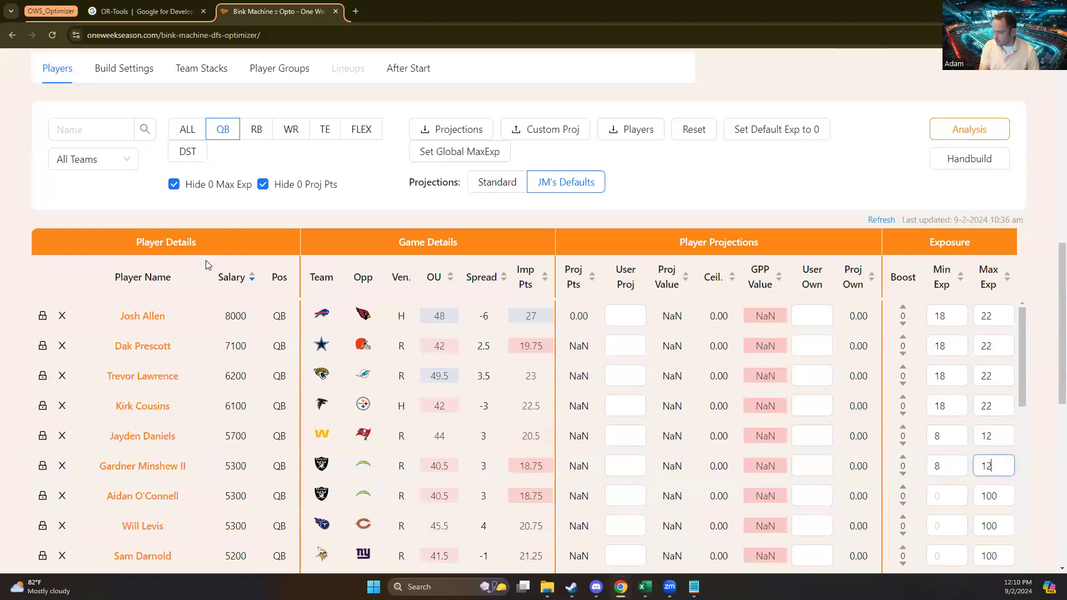
Set the maximum exposure to 0 for each quarterback from Aidan O'Connell through Jacoby Brissett.
scroll(747, 291, "down", 1)
scroll(1015, 419, "down", 2)
double_click(995, 329)
type("0")
double_click(991, 334)
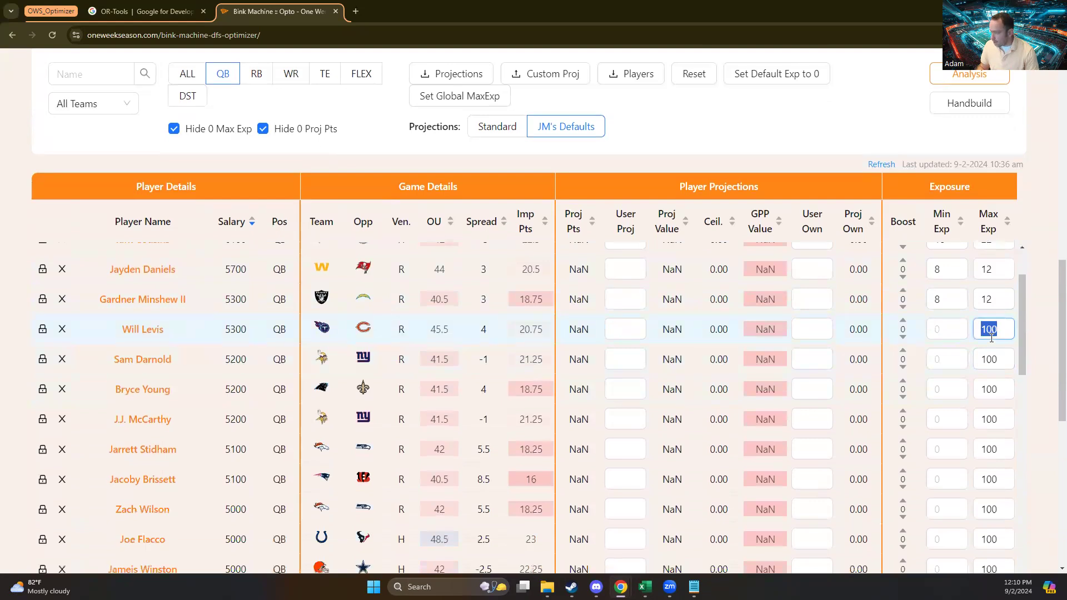
type("0")
double_click(992, 333)
type("0")
double_click(991, 334)
type("0")
double_click(991, 334)
type("0")
double_click(992, 329)
type("0")
double_click(991, 329)
type("0")
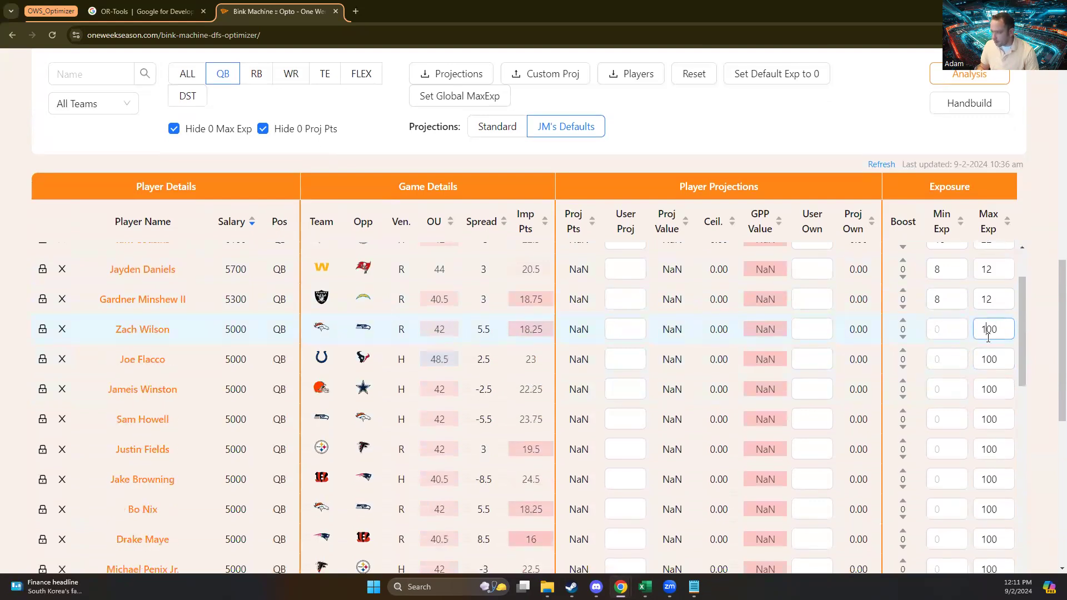
Set the maximum exposure to 0 for each $5,000 quarterback from Zach Wilson through Bo Nix.
double_click(991, 330)
type("0")
double_click(992, 329)
type("0")
double_click(988, 333)
type("0")
double_click(988, 333)
type("0")
double_click(988, 333)
type("0")
double_click(988, 333)
type("0")
double_click(988, 337)
type("0")
Look through the remaining quarterbacks and set the maximum exposure to 0 for each one from Drake Maye through Shane Buechele.
double_click(988, 334)
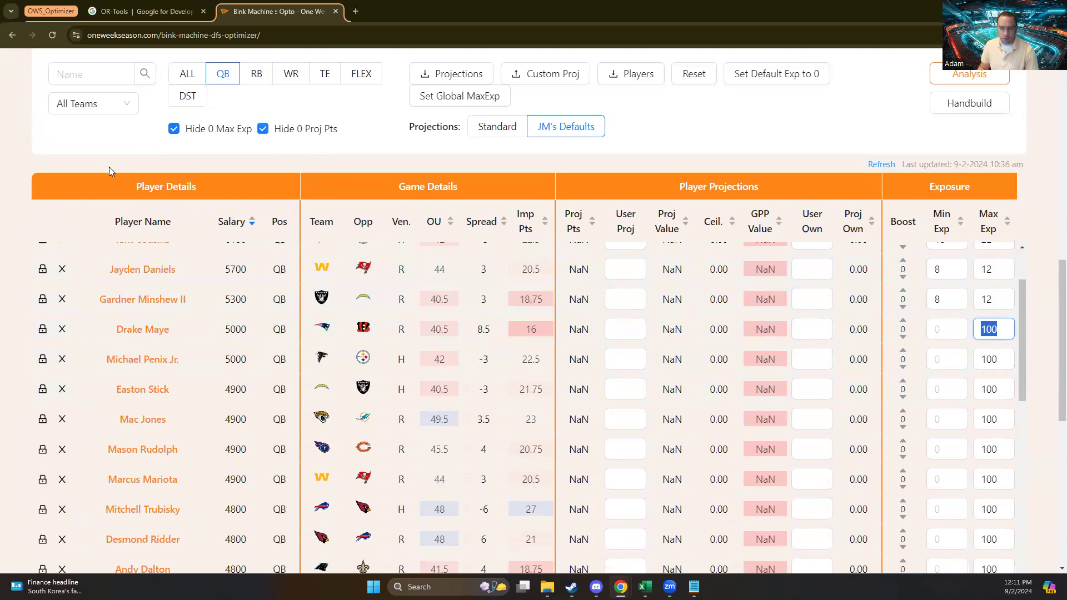
scroll(163, 435, "down", 4)
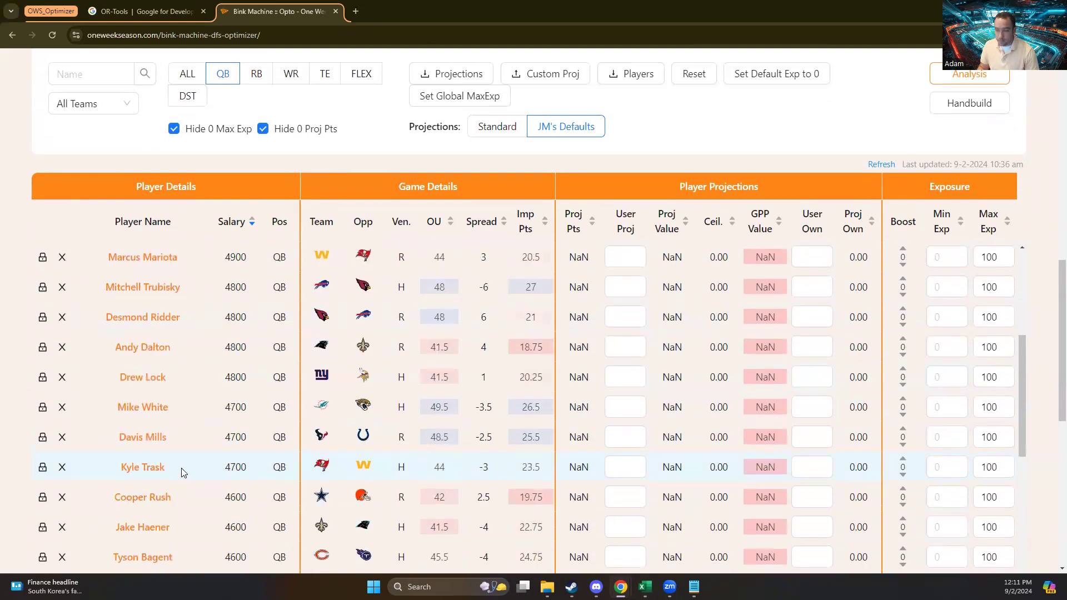
scroll(651, 496, "down", 5)
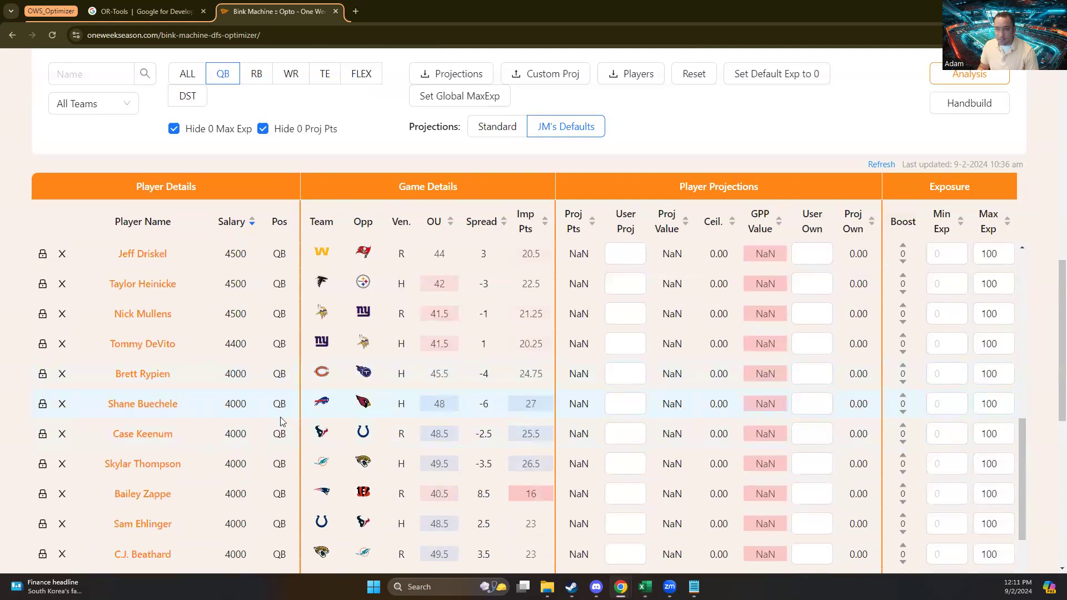
scroll(281, 422, "up", 10)
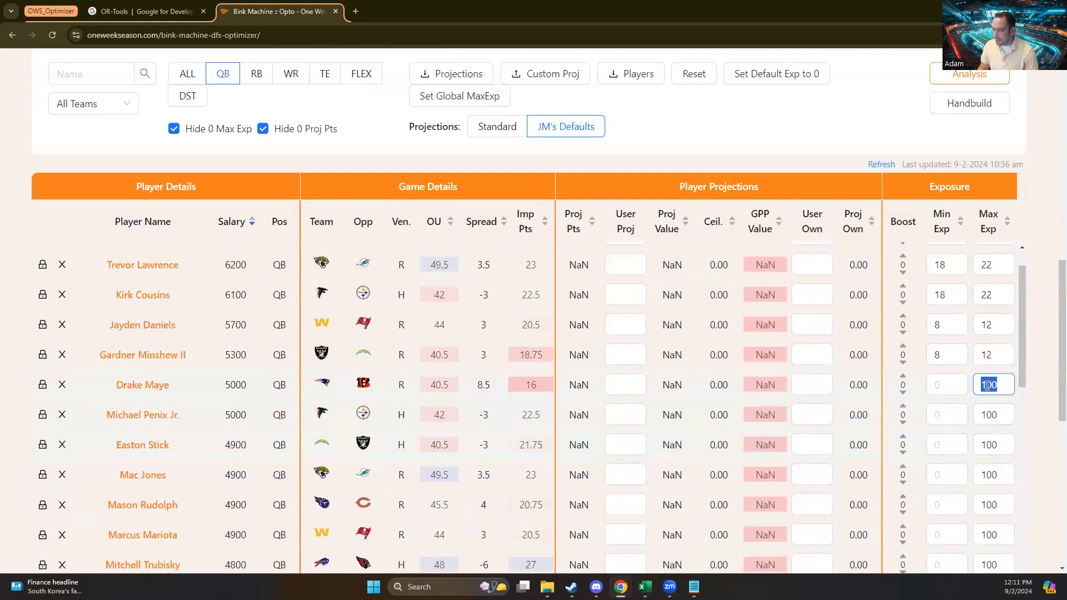
type("0")
double_click(988, 385)
type("0")
double_click(988, 386)
type("0")
double_click(988, 390)
type("0")
double_click(988, 389)
type("0")
double_click(988, 389)
type("0")
double_click(988, 389)
type("0")
double_click(988, 389)
type("0")
double_click(988, 389)
type("0")
double_click(988, 389)
type("0")
double_click(988, 389)
type("0")
double_click(988, 389)
type("0")
double_click(988, 389)
type("0")
double_click(989, 389)
type("0")
double_click(988, 389)
type("00")
double_click(988, 389)
type("0")
double_click(988, 389)
type("0")
double_click(988, 389)
type("0")
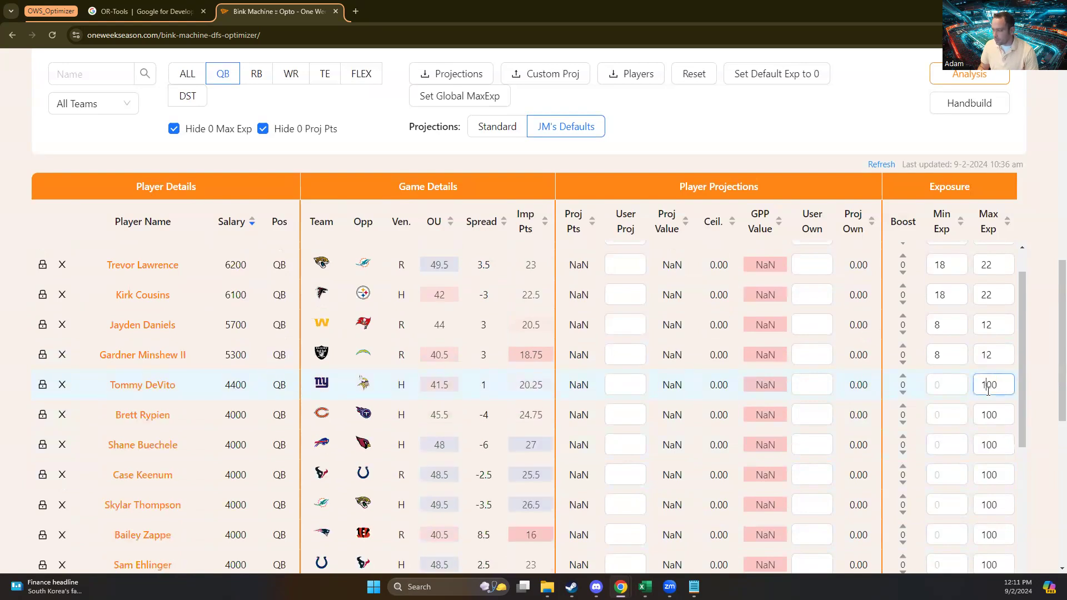
double_click(988, 389)
type("0")
double_click(989, 389)
type("0")
double_click(988, 389)
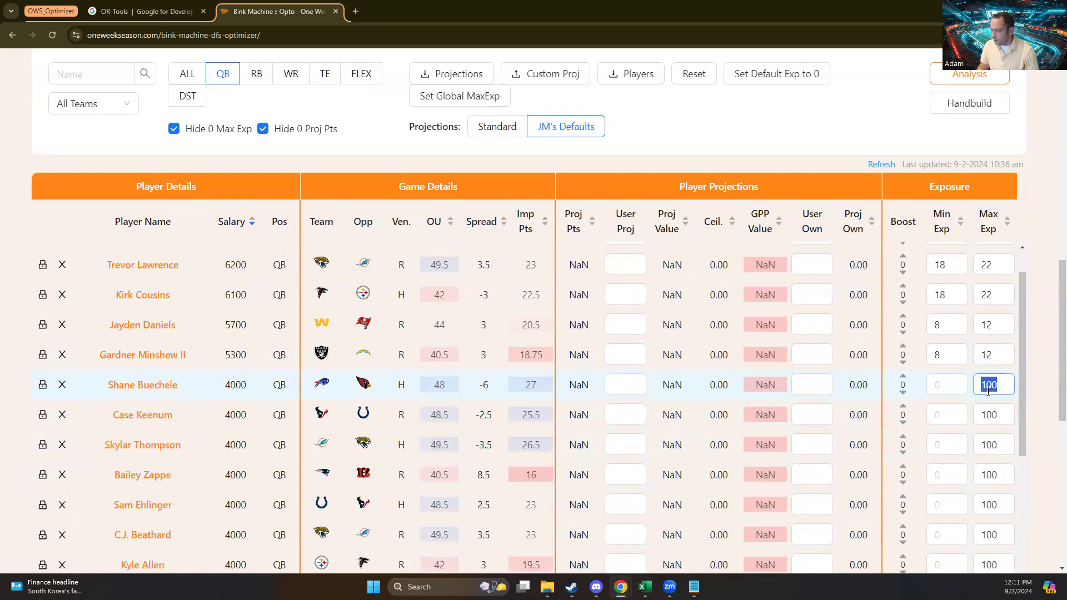
type("0")
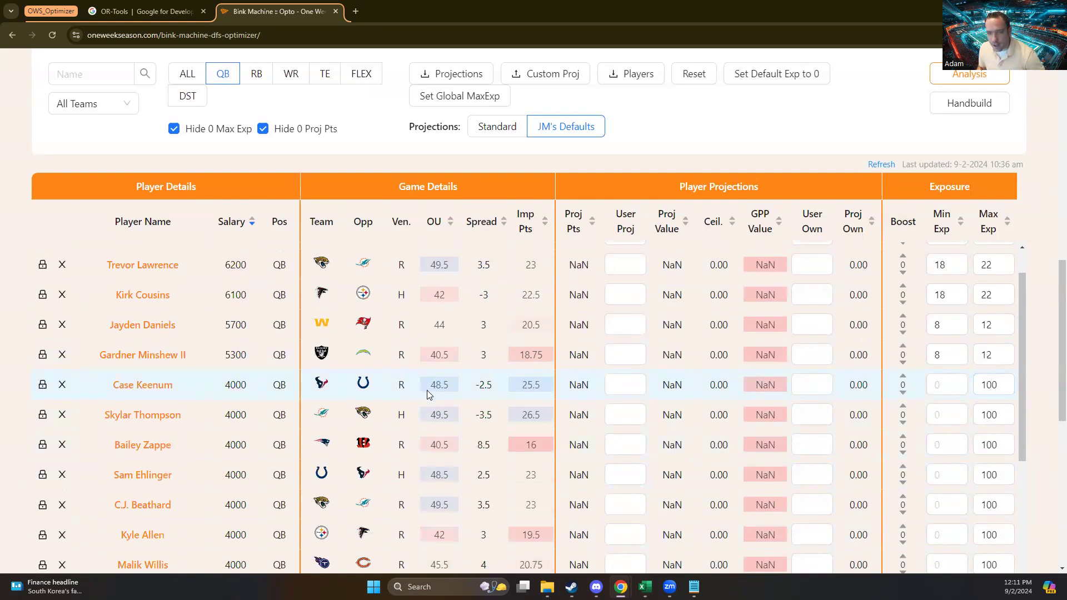
scroll(427, 392, "up", 1)
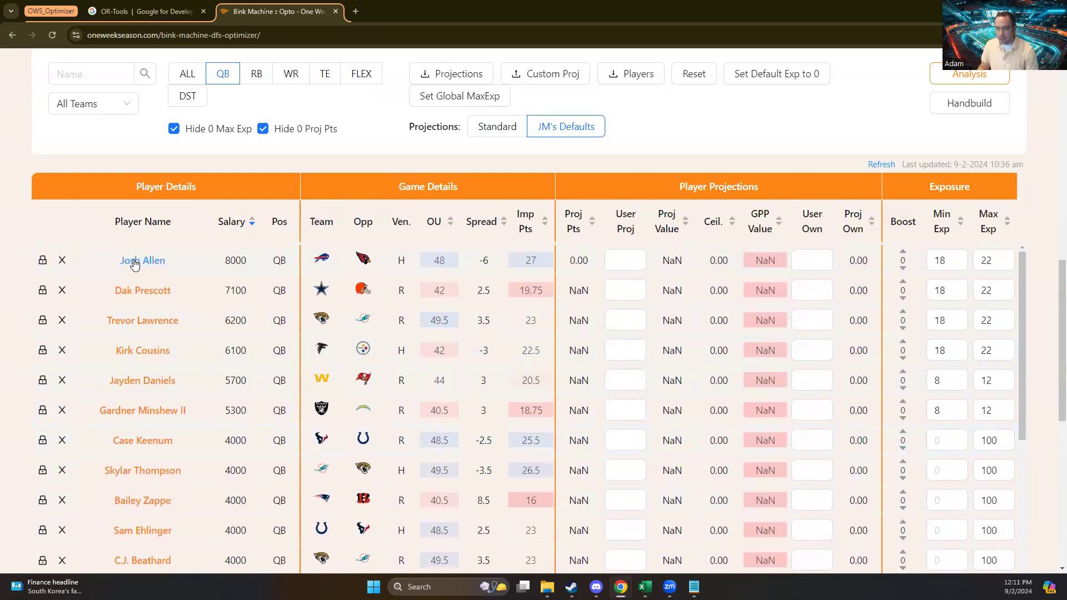
Compare the six quarterbacks' minimum and maximum exposures with their percentages in the Week1Breakdown_Training Excel sheet, and return to the optimizer.
left_click(947, 257)
left_click(946, 406)
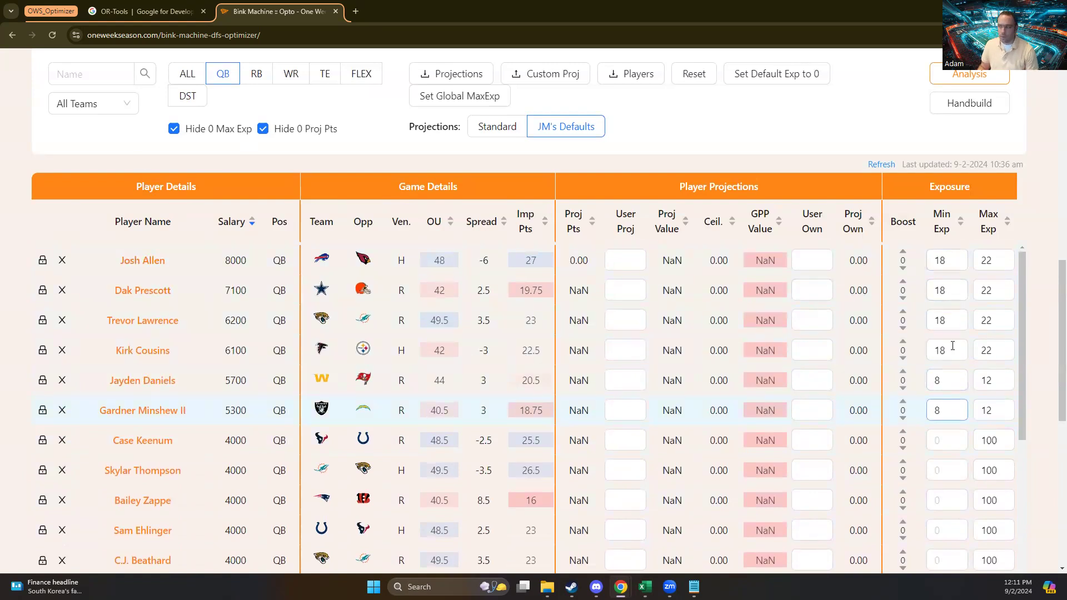
mouse_move(644, 588)
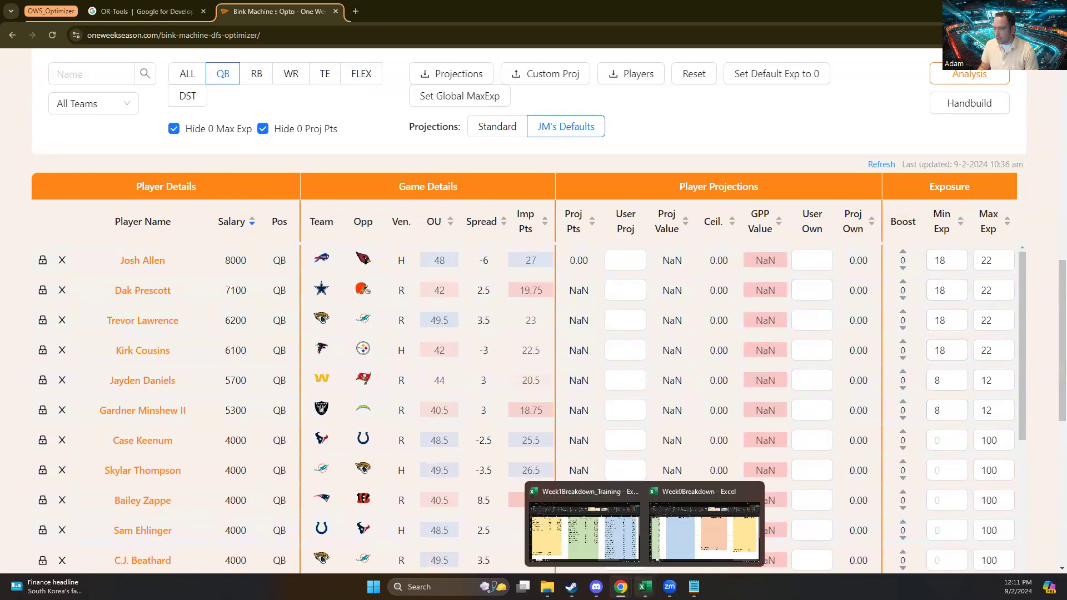
left_click(597, 532)
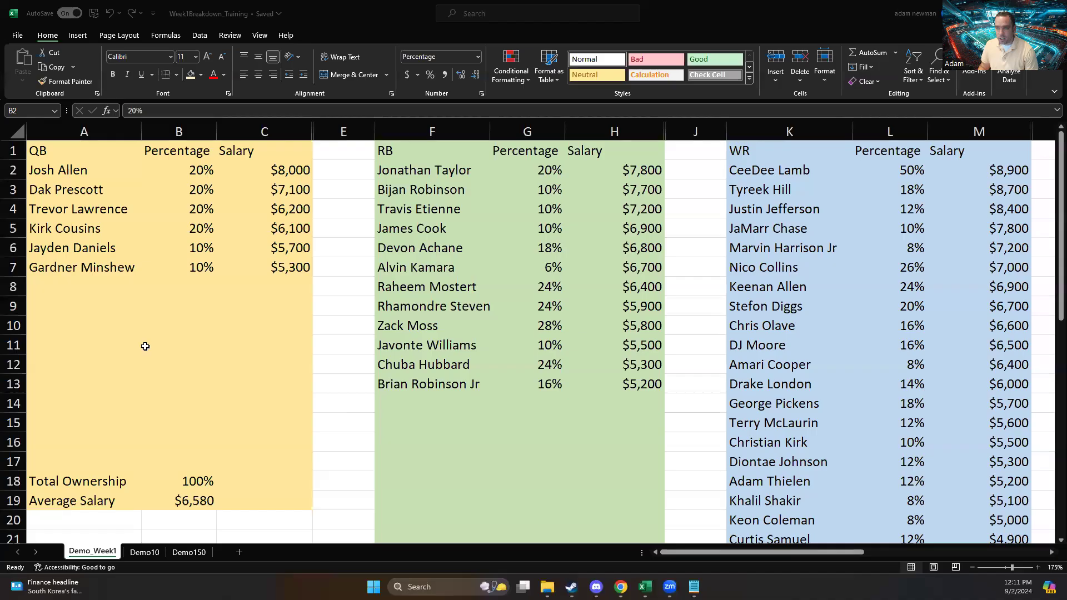
left_click_drag(98, 169, 161, 229)
left_click(204, 366)
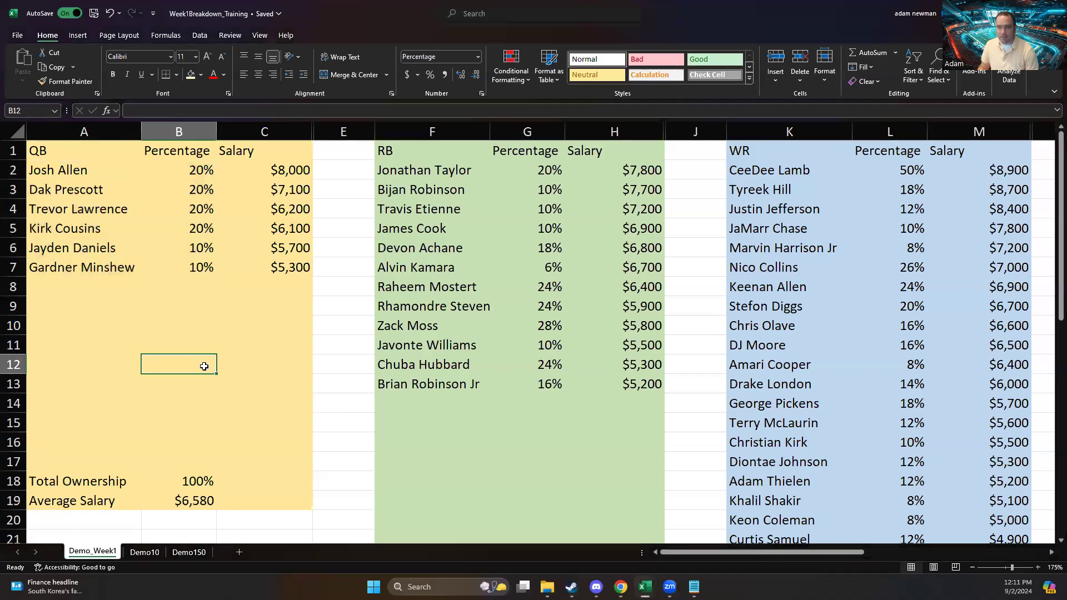
key("alt+Tab")
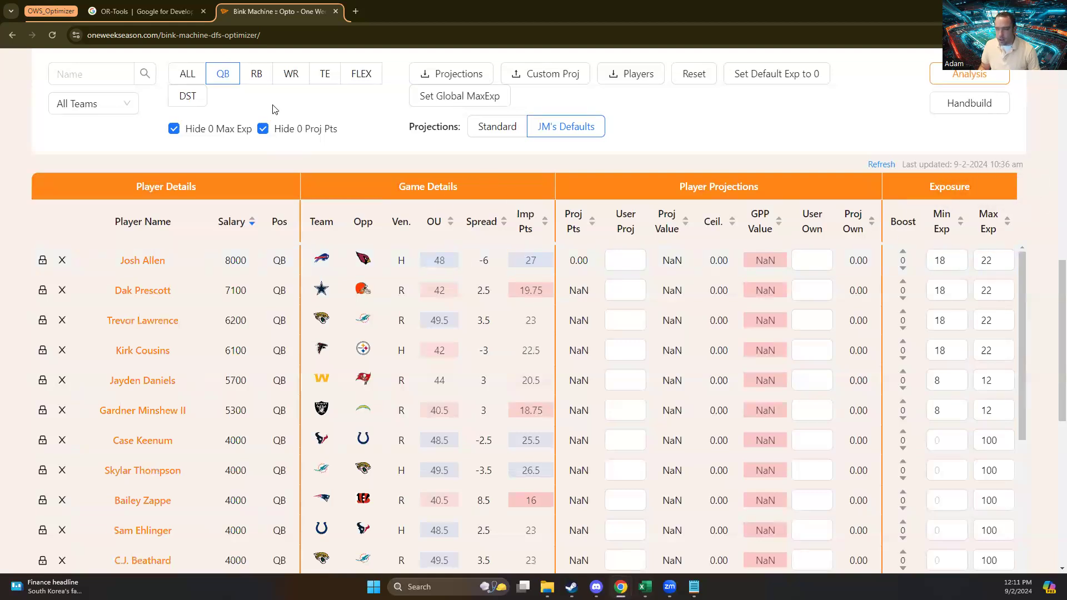
Show only the wide receivers and set Quentin Johnston's exposure to a minimum of 5 and a maximum of 7.
left_click(286, 79)
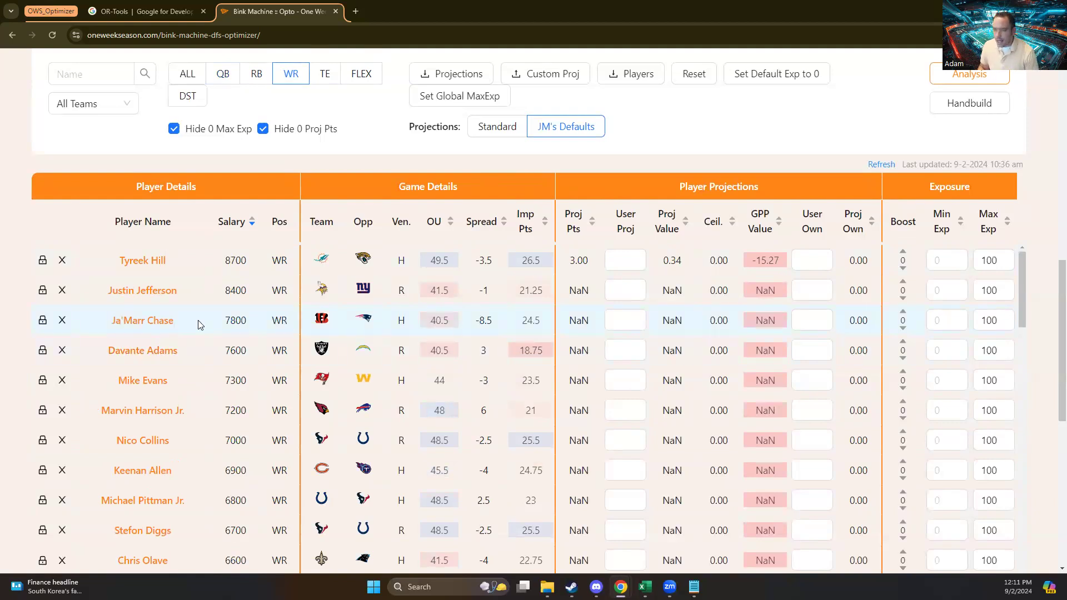
scroll(166, 333, "down", 1)
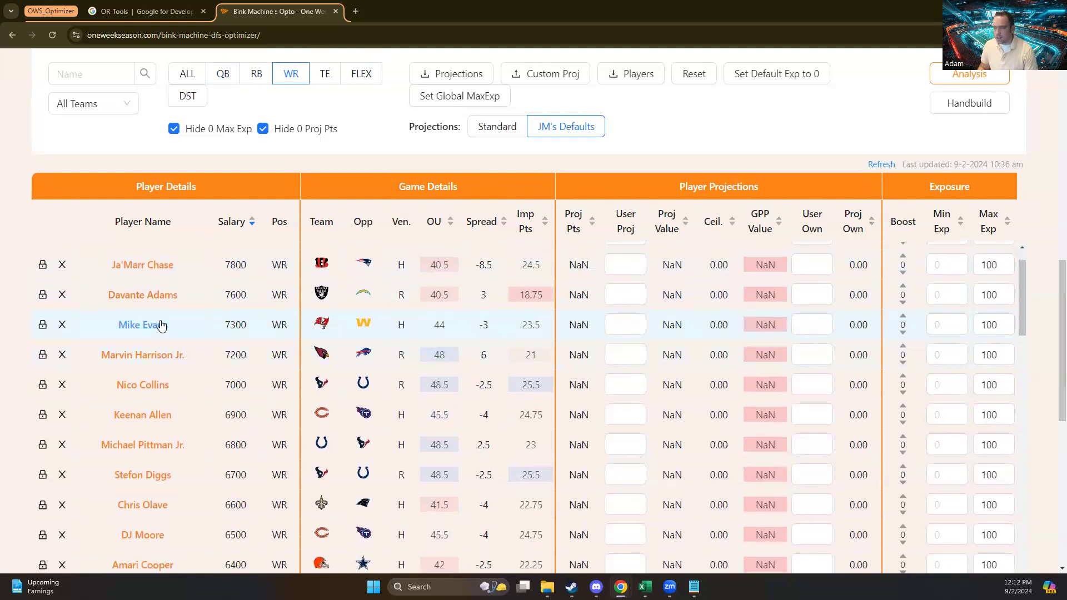
scroll(180, 464, "down", 3)
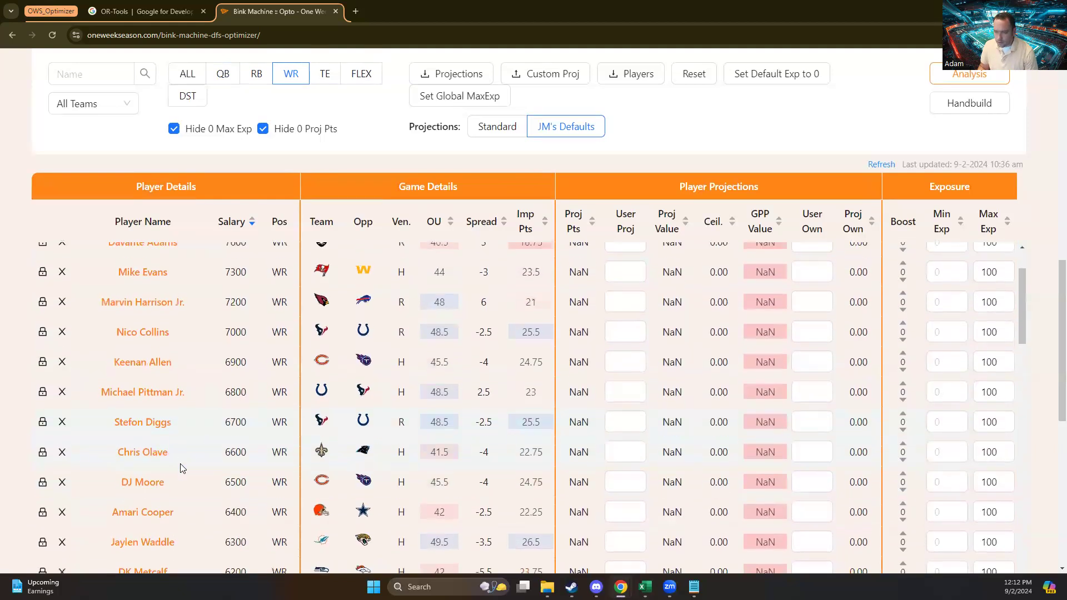
scroll(170, 450, "down", 20)
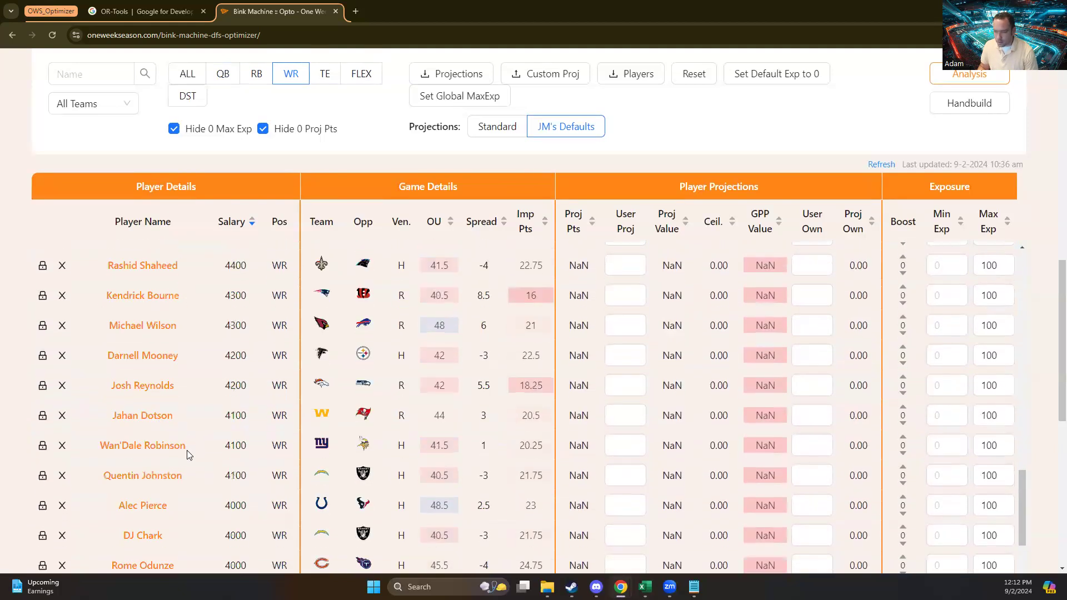
scroll(188, 454, "up", 1)
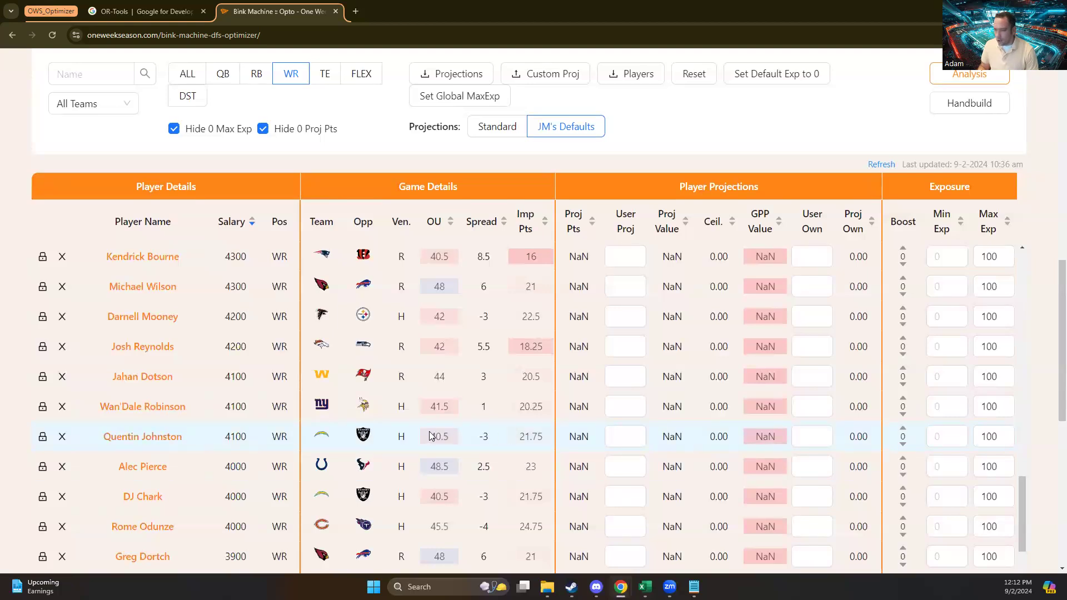
left_click(928, 439)
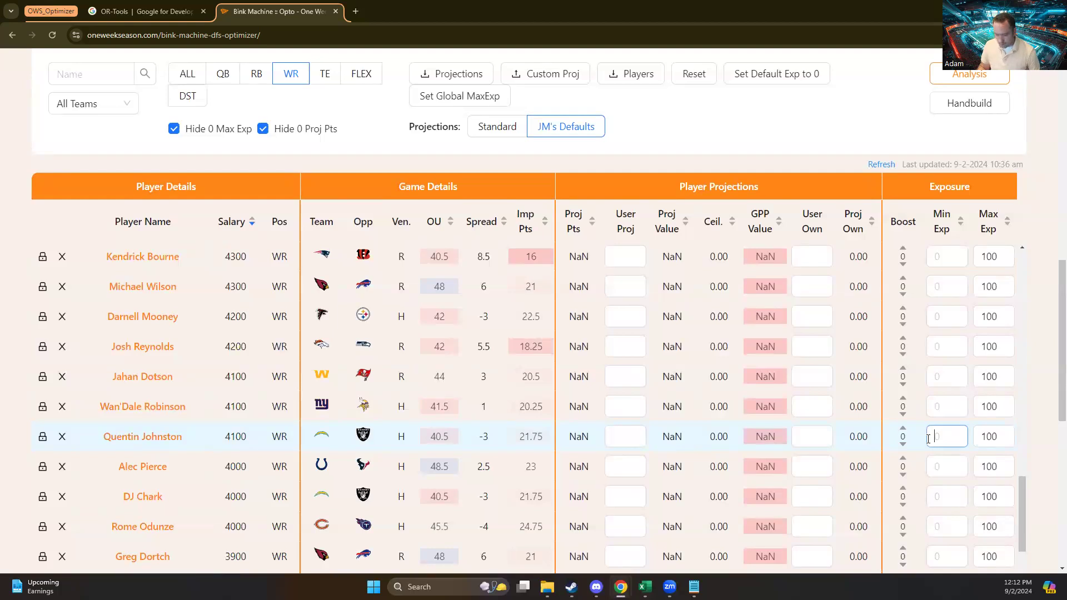
type("5")
left_click(983, 439)
double_click(984, 439)
type("7")
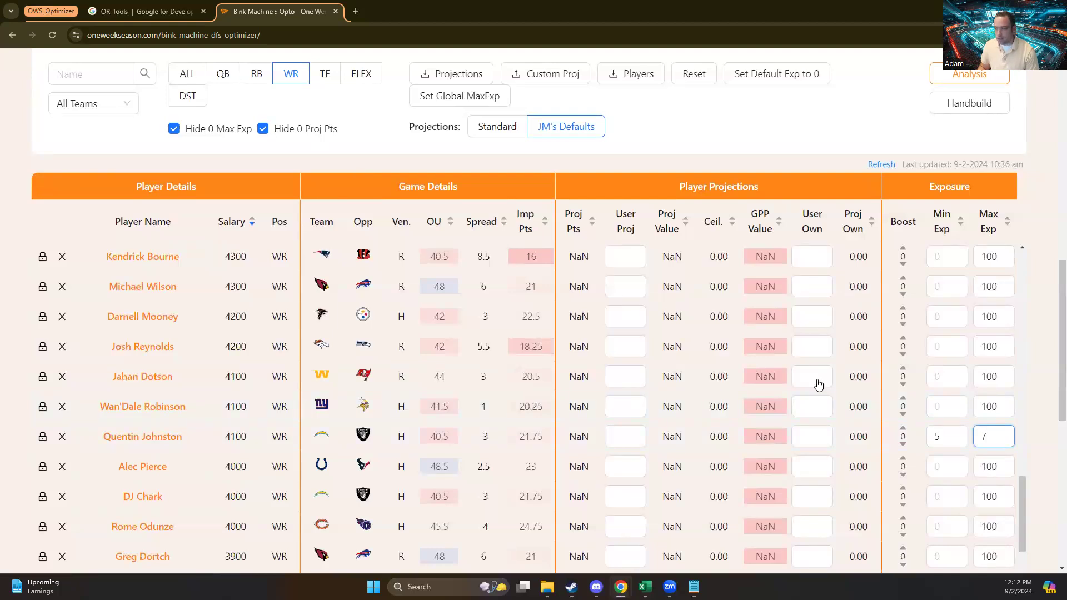
Sort the wide receivers by descending salary and stop hiding players with 0 max exposure or 0 projected points.
scroll(833, 389, "up", 5)
scroll(844, 397, "up", 10)
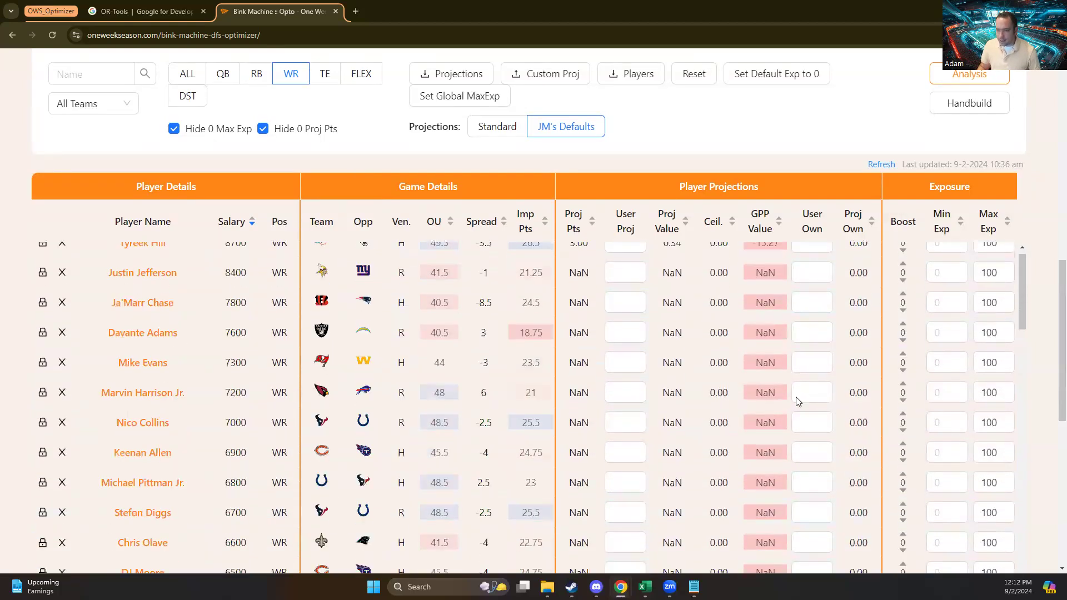
double_click(253, 223)
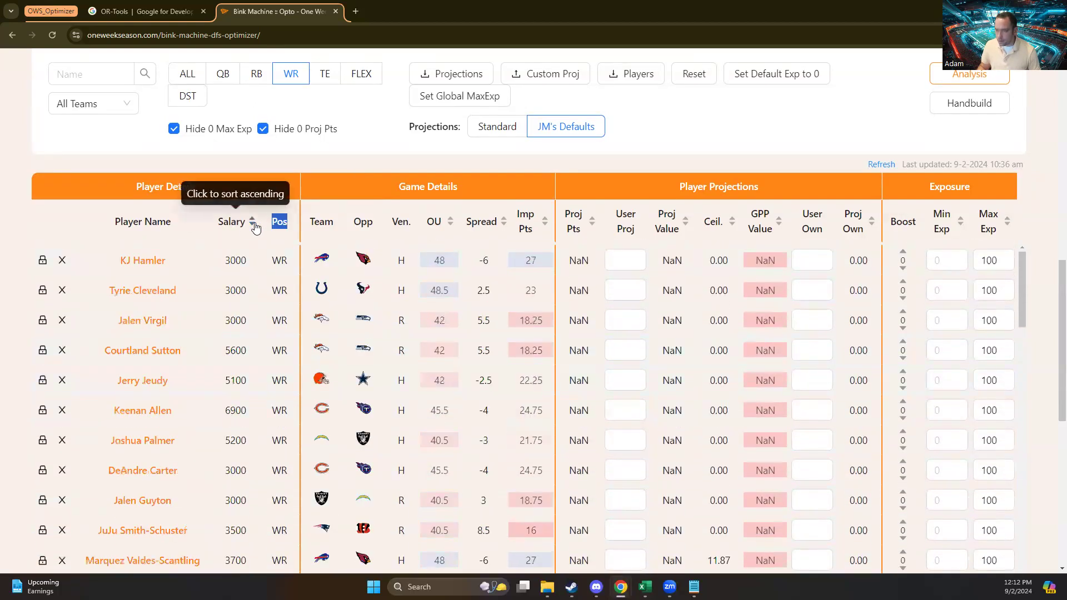
left_click(255, 225)
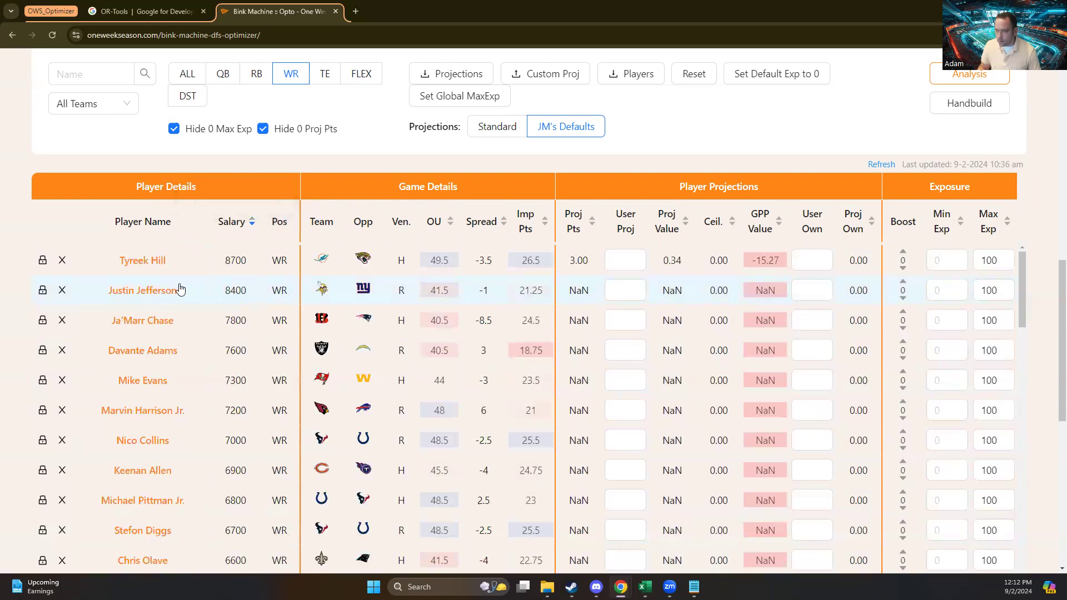
scroll(165, 191, "up", 2)
left_click(263, 239)
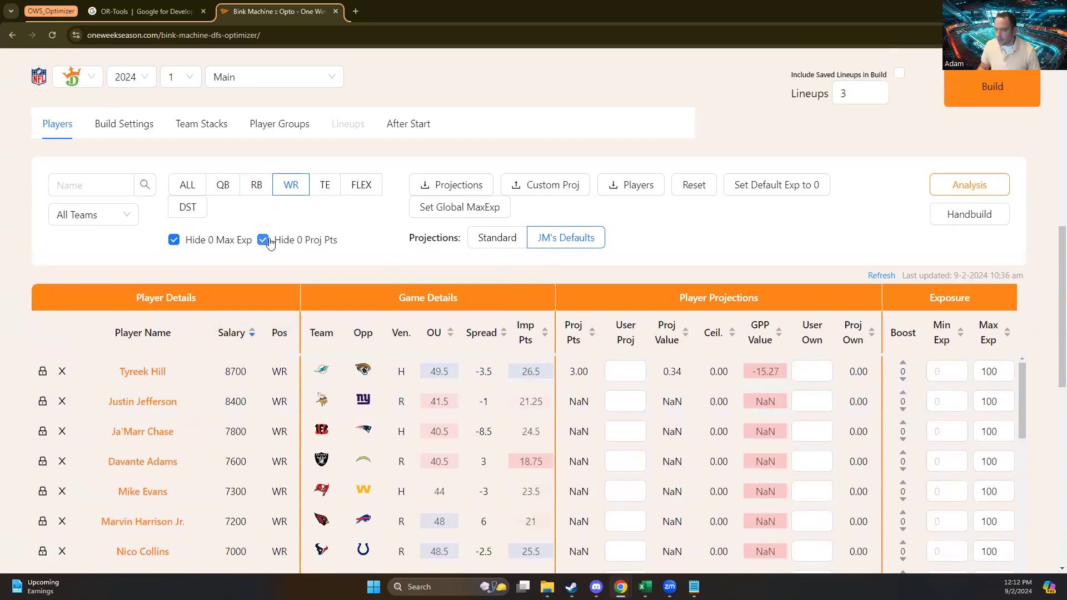
left_click(174, 240)
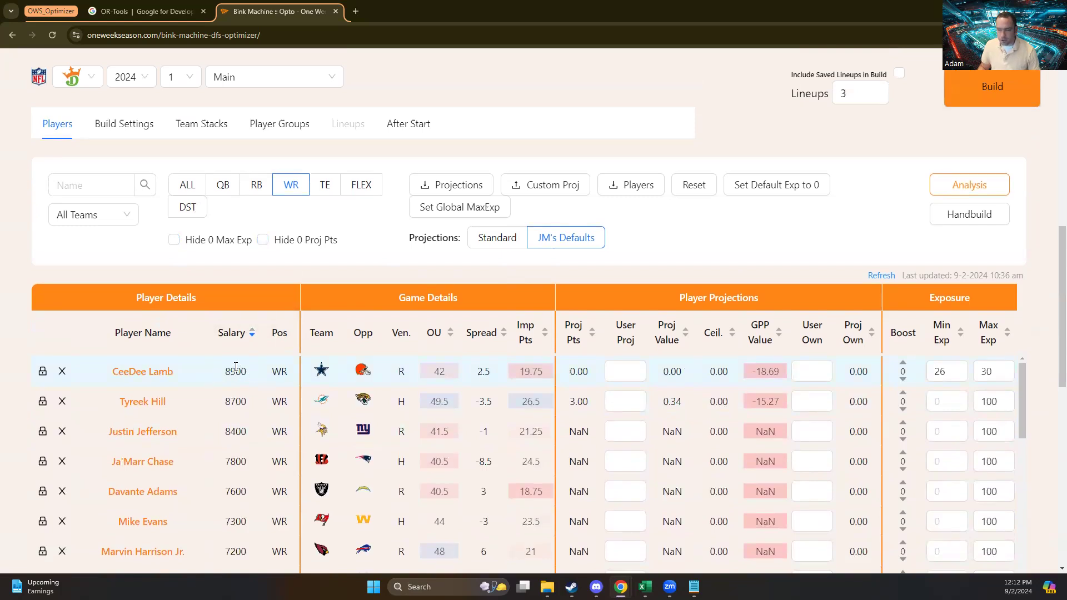
Check CeeDee Lamb's percentage in the Excel sheet and set his optimizer exposure to a minimum of 48 and a maximum of 52.
key("alt+Tab")
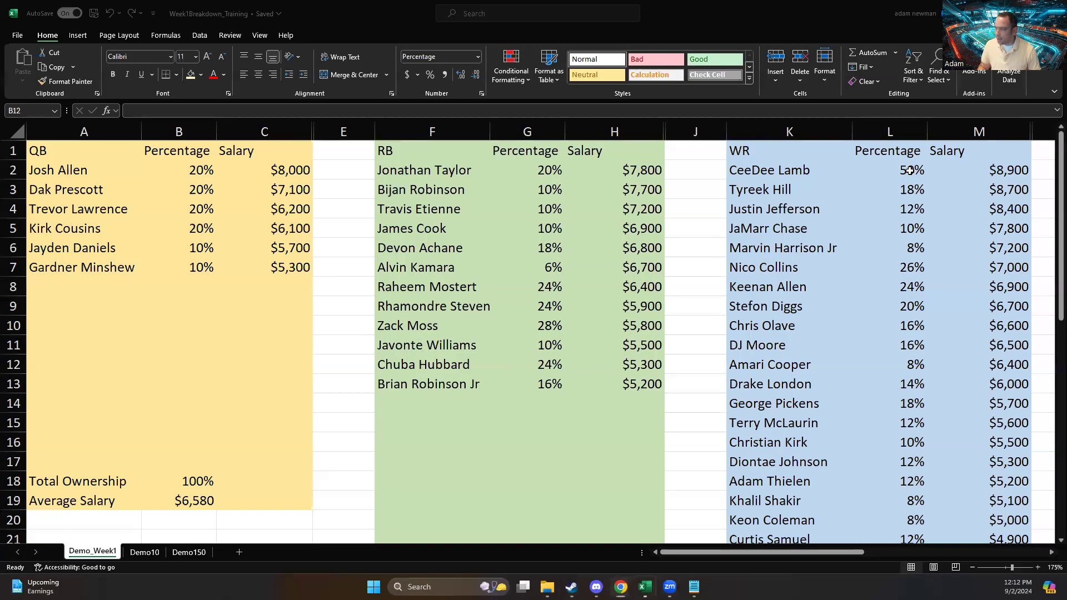
key("alt+Tab")
double_click(941, 373)
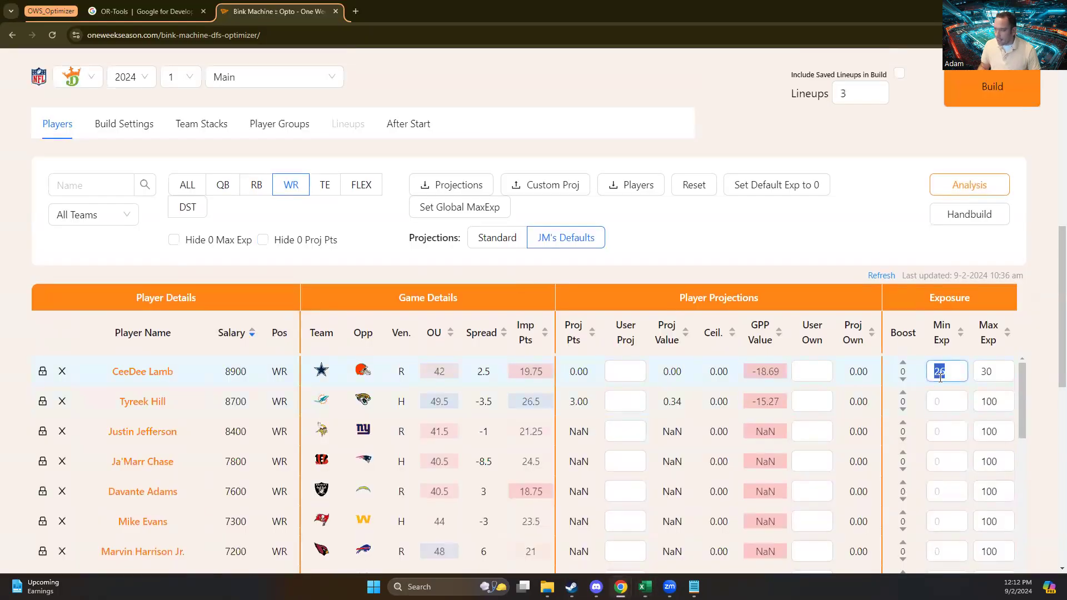
type("45")
key("Tab")
type("45")
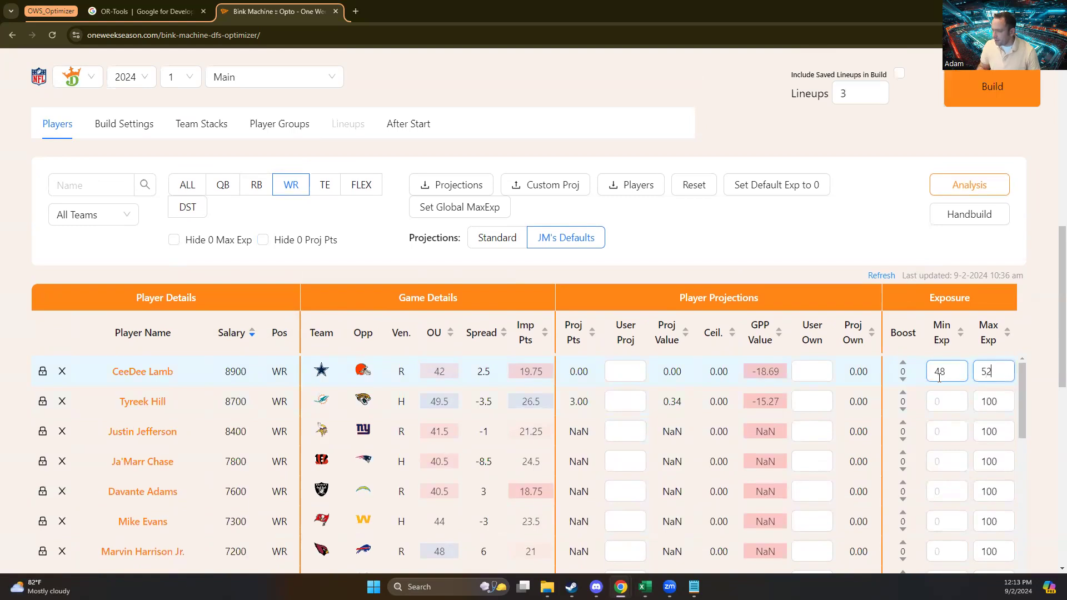
Widen CeeDee Lamb's exposure range to a minimum of 45 and a maximum of 55.
left_click(981, 373)
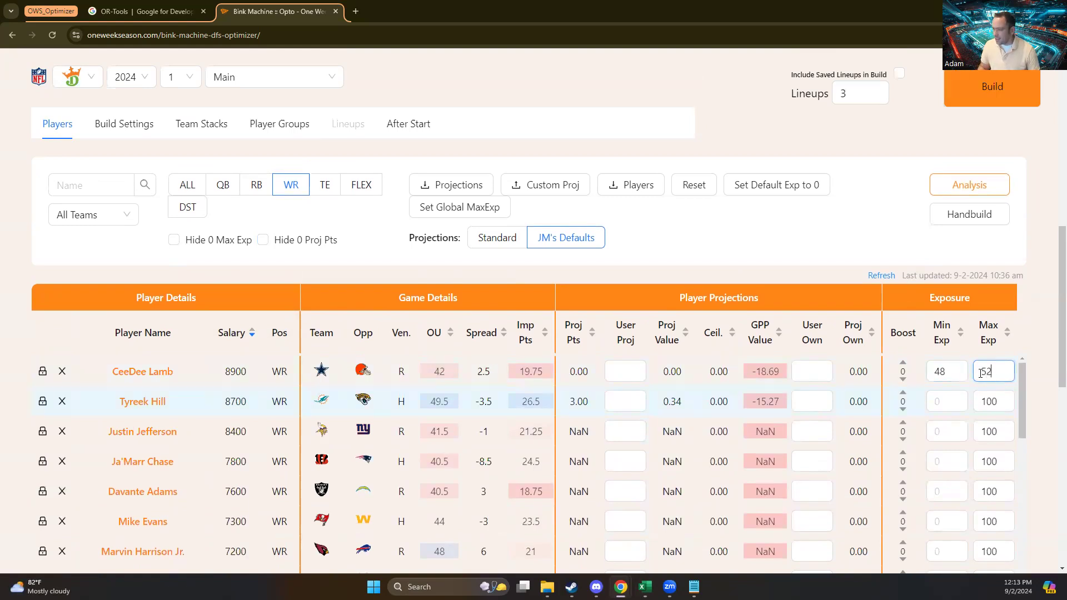
double_click(950, 369)
type("45")
key("Tab")
type("55")
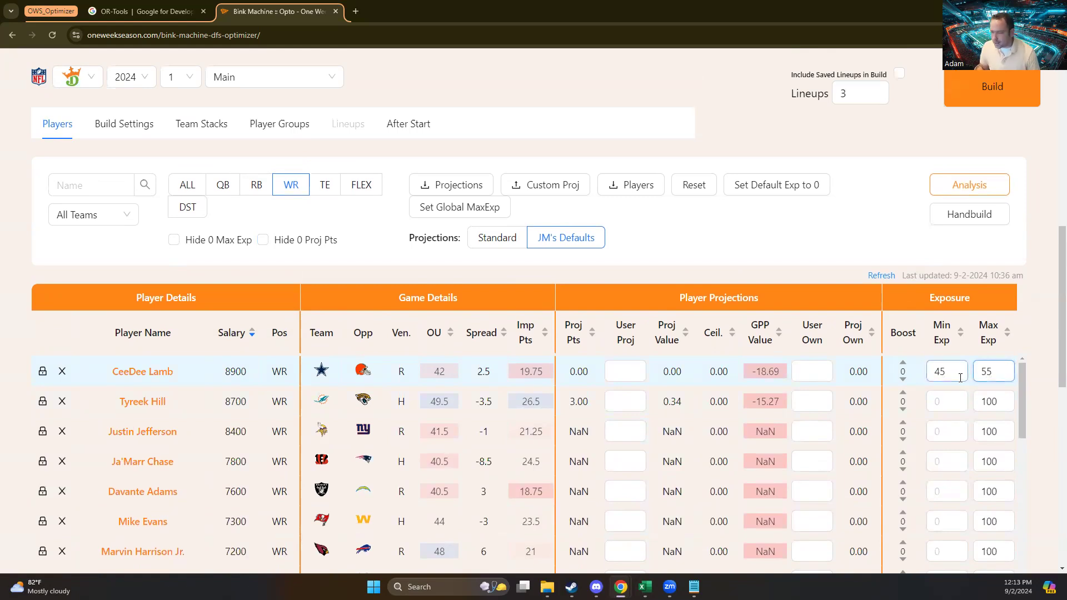
left_click(957, 374)
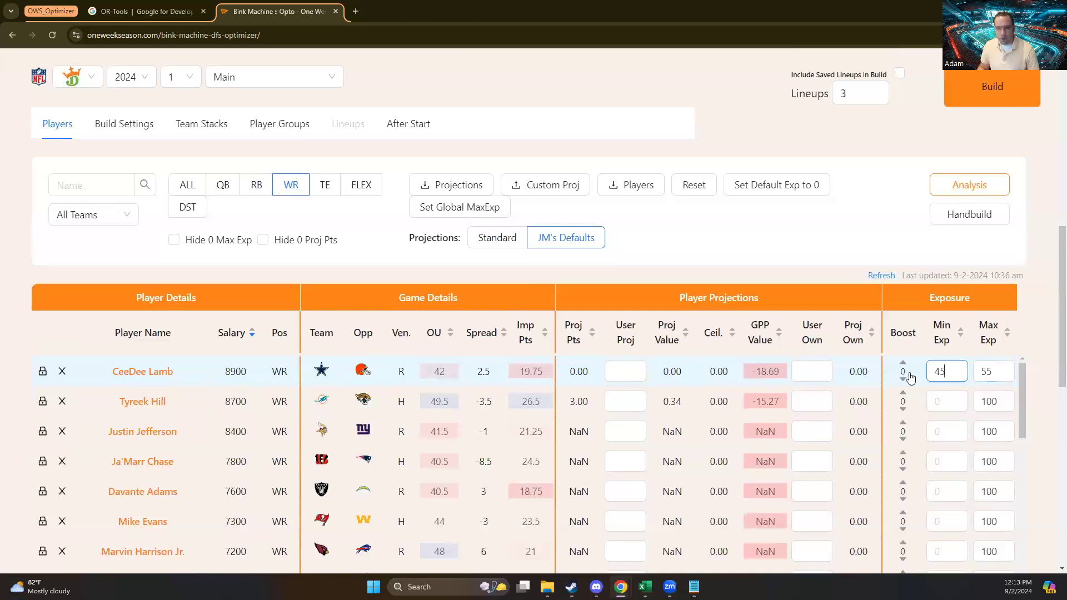